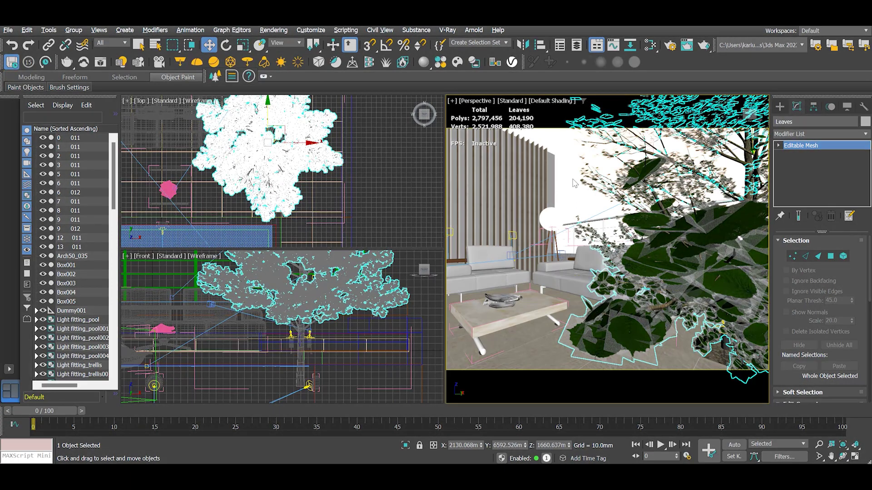
Step: Select the Leaves mesh of the tree beside the coffee table and add a Noise modifier
{"action": "left_click", "coordinate": [574, 182]}
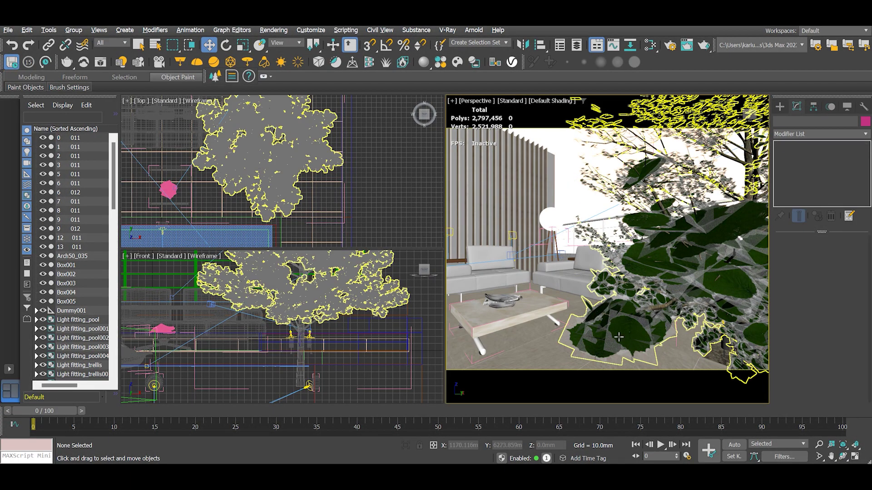
{"action": "left_click", "coordinate": [607, 323]}
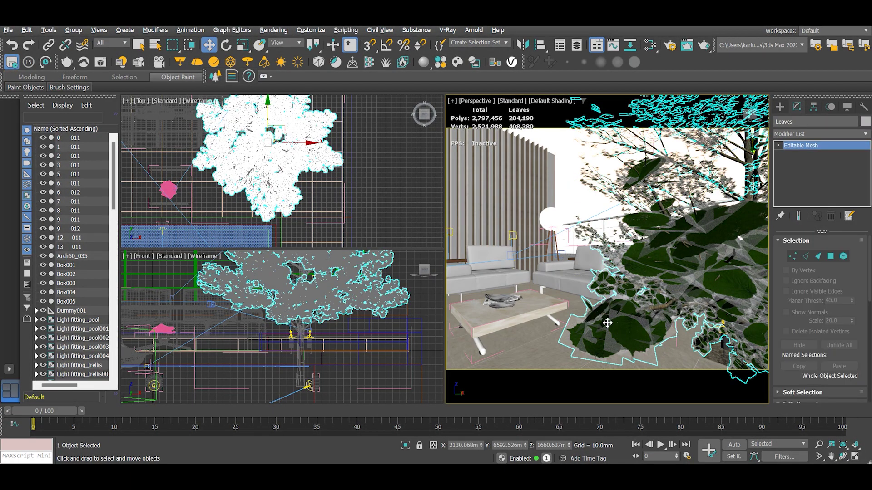
{"action": "left_click", "coordinate": [866, 135]}
{"action": "left_click", "coordinate": [794, 143]}
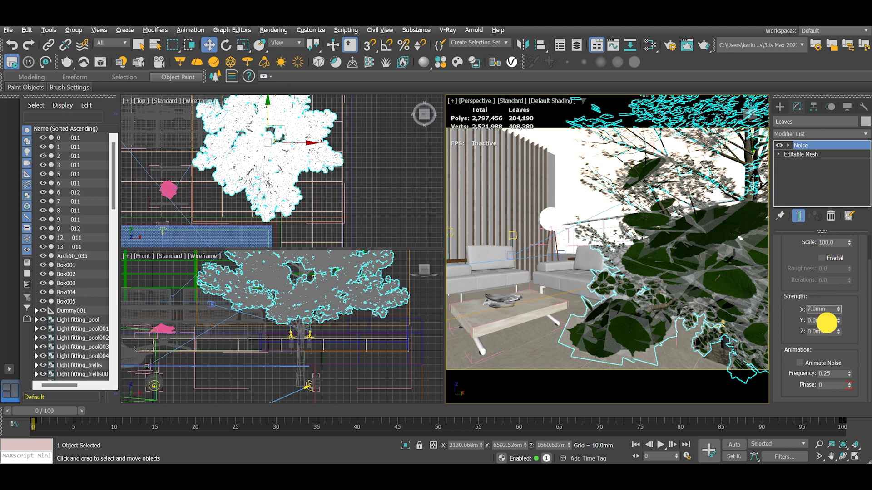
Step: Set the Noise strength to 7 mm on the X, Y and Z axes and enable Animate Noise
{"action": "left_click", "coordinate": [822, 320]}
{"action": "left_click", "coordinate": [830, 332]}
{"action": "type", "text": "7"}
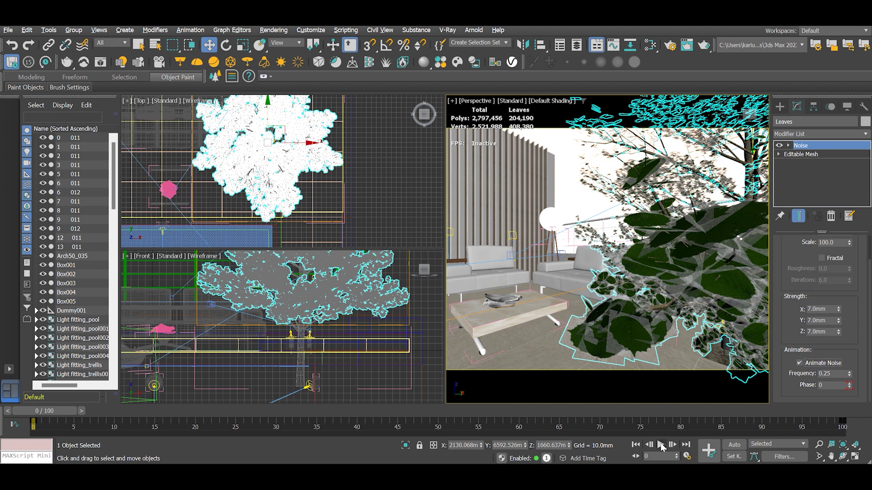
Step: Play the animation, examine the leaf movement from several close angles, and return to the start frame
{"action": "left_click", "coordinate": [661, 445]}
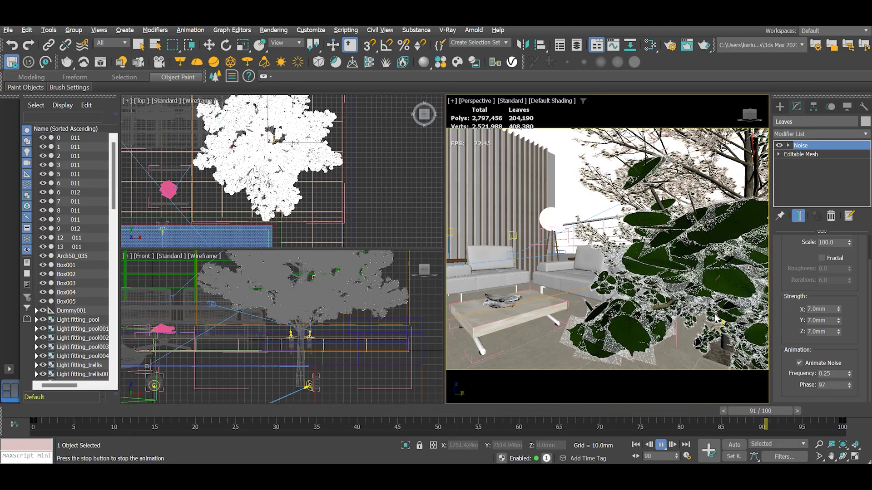
{"action": "mouse_move", "coordinate": [681, 305]}
{"action": "middle_mouse_down", "text": "ctrl+alt"}
{"action": "mouse_move", "coordinate": [632, 304]}
{"action": "mouse_move", "coordinate": [611, 288]}
{"action": "mouse_move", "coordinate": [645, 252]}
{"action": "middle_mouse_up", "text": "ctrl+alt"}
{"action": "scroll", "coordinate": [702, 276], "scroll_direction": "up", "scroll_amount": 3}
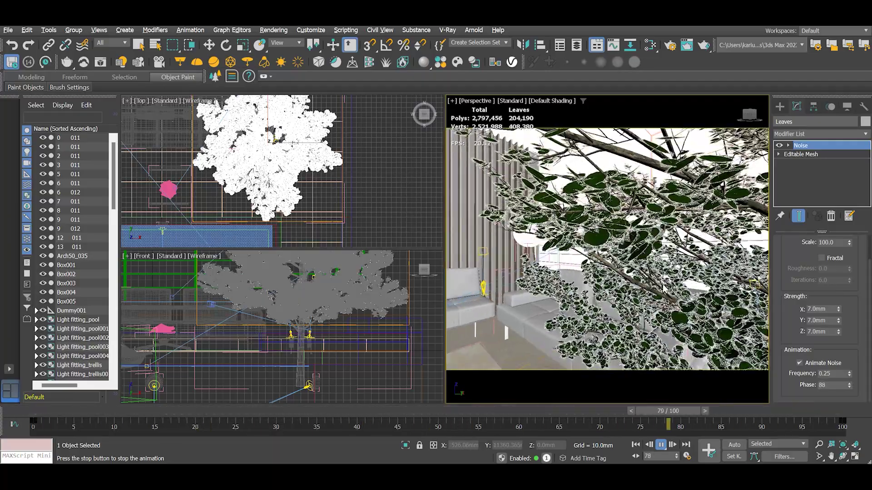
{"action": "middle_click_drag", "start_coordinate": [665, 278], "coordinate": [671, 258], "text": "ctrl+alt"}
{"action": "mouse_move", "coordinate": [623, 305]}
{"action": "middle_mouse_down", "text": "ctrl+alt"}
{"action": "mouse_move", "coordinate": [623, 293]}
{"action": "mouse_move", "coordinate": [583, 284]}
{"action": "mouse_move", "coordinate": [543, 288]}
{"action": "middle_mouse_up", "text": "ctrl+alt"}
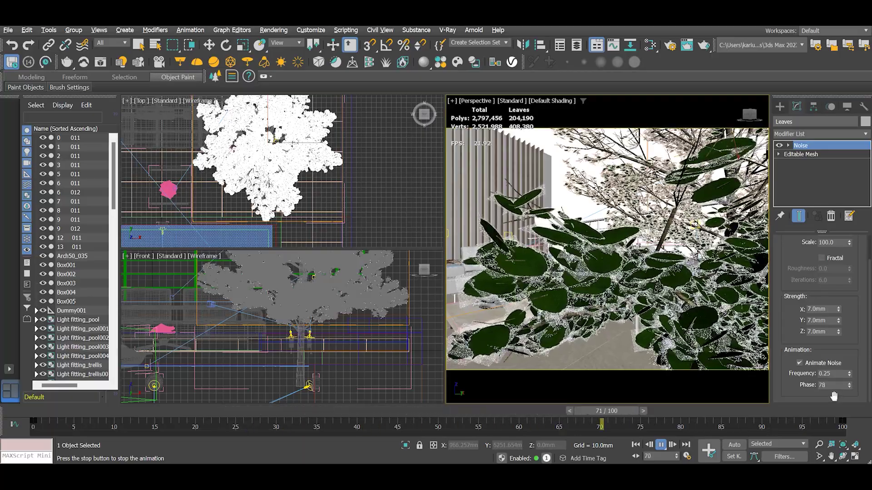
{"action": "left_click", "coordinate": [663, 447]}
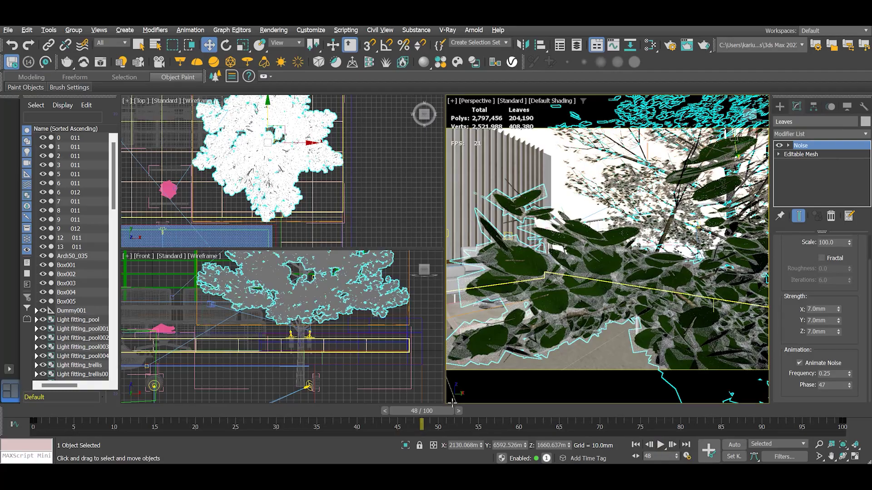
{"action": "left_click_drag", "start_coordinate": [391, 410], "coordinate": [18, 408]}
{"action": "key", "text": "w"}
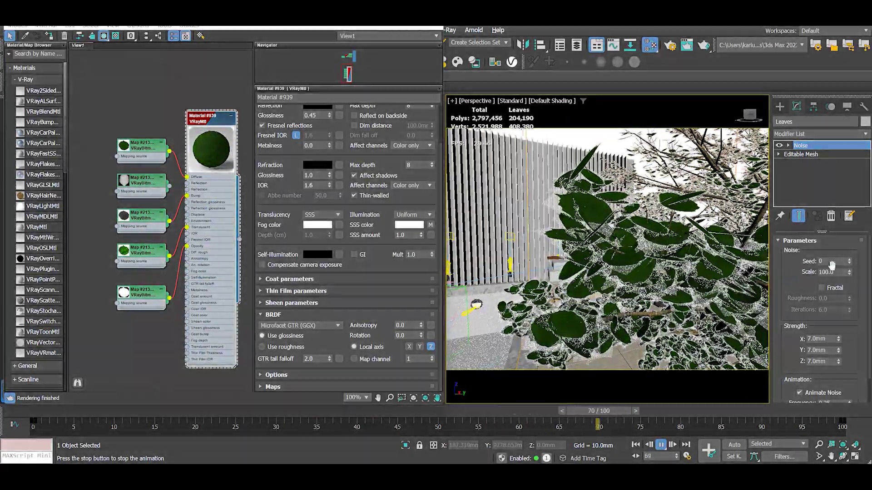
Step: Set the Noise scale of the leaves to 30 and replay the animation
{"action": "left_click", "coordinate": [836, 272]}
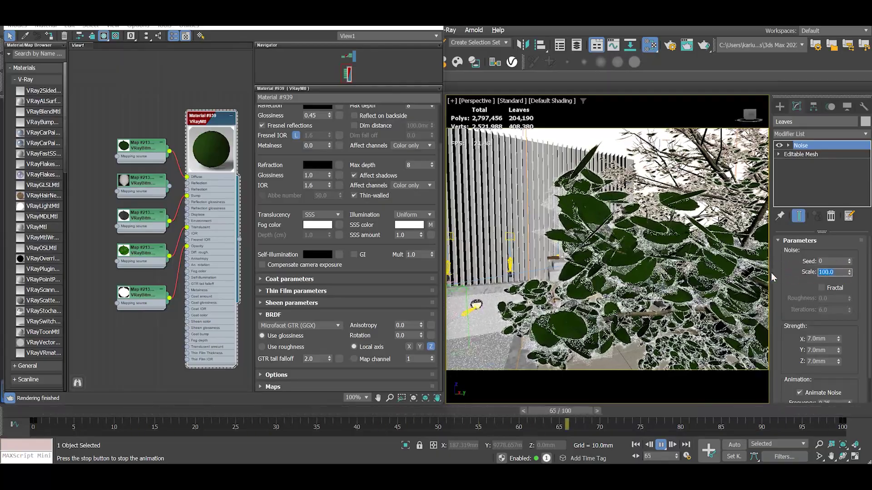
{"action": "type", "text": "50"}
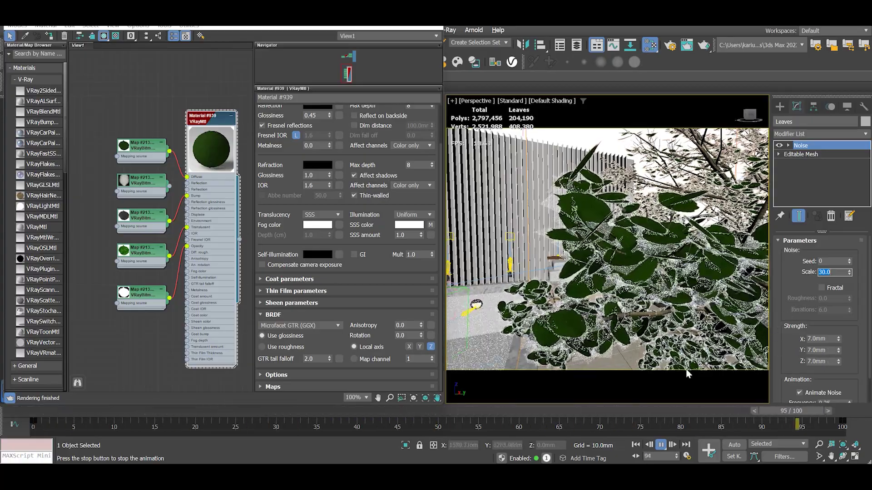
{"action": "left_click", "coordinate": [660, 445]}
{"action": "left_click", "coordinate": [842, 457]}
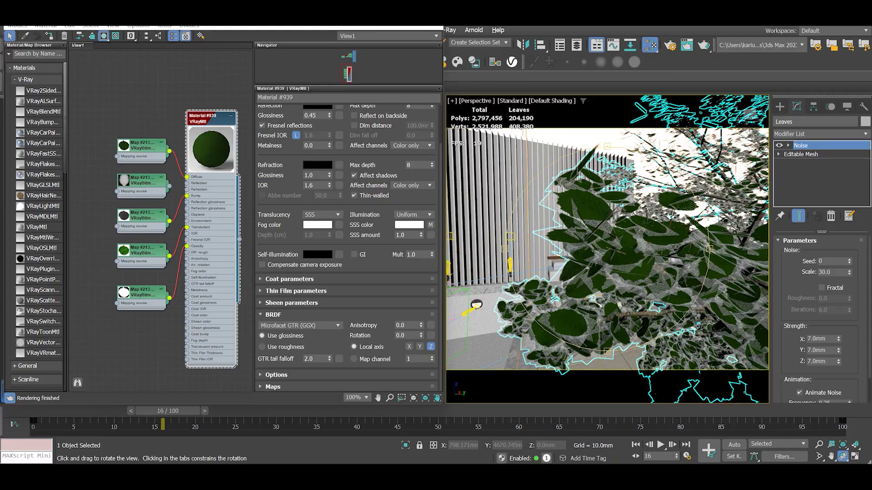
{"action": "key", "text": "/"}
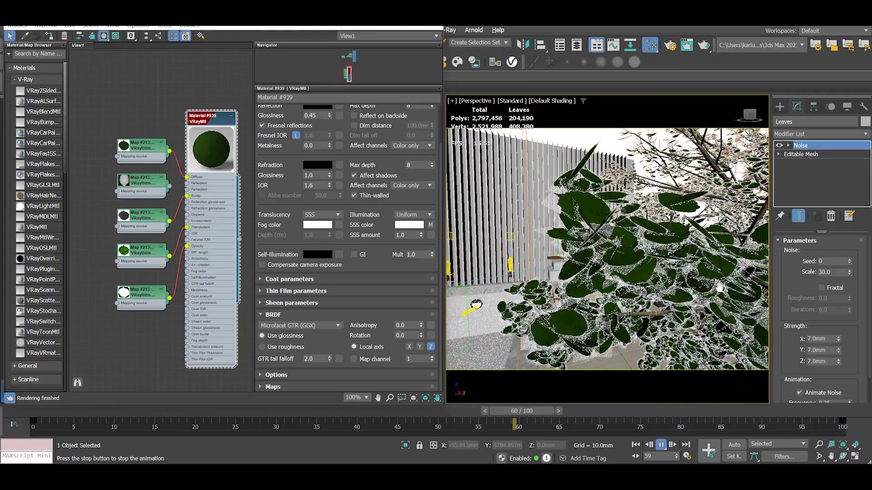
Step: Compare the leaf motion with and without Fractal, leave Fractal enabled, and set the Noise scale to 25
{"action": "left_click", "coordinate": [821, 288]}
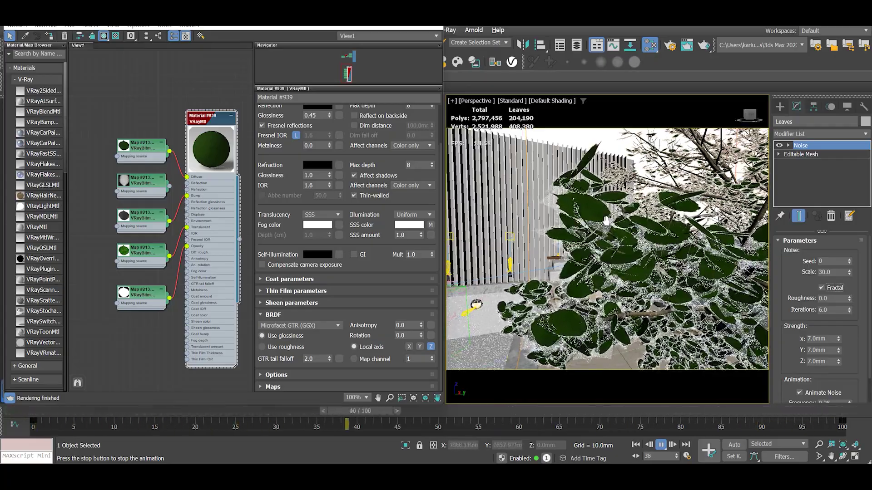
{"action": "left_click", "coordinate": [822, 288]}
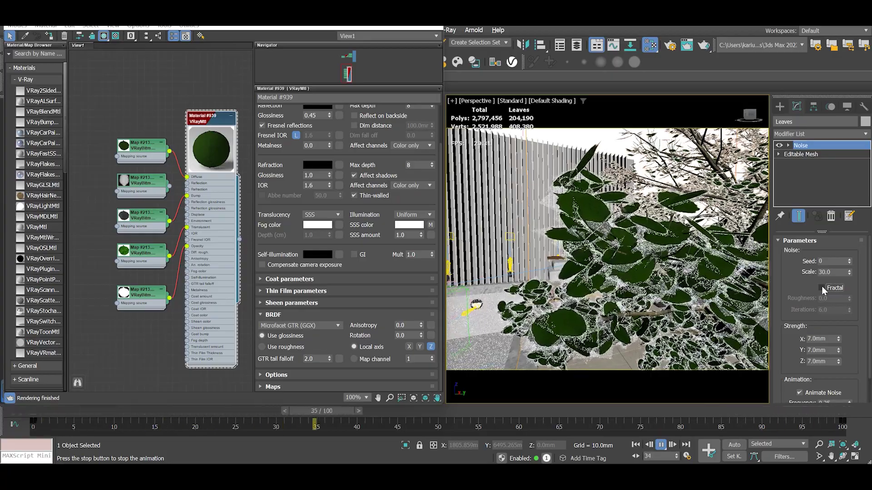
{"action": "left_click", "coordinate": [821, 288]}
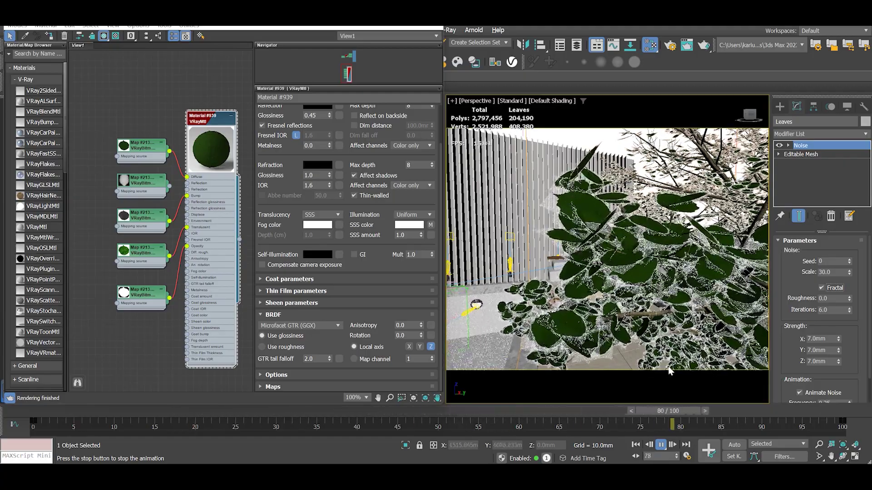
{"action": "double_click", "coordinate": [829, 273]}
{"action": "type", "text": "25"}
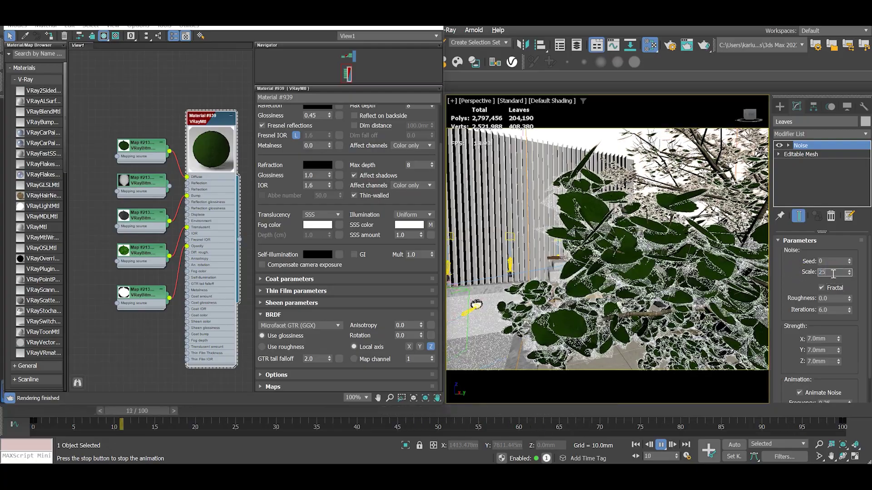
{"action": "key", "text": "Return"}
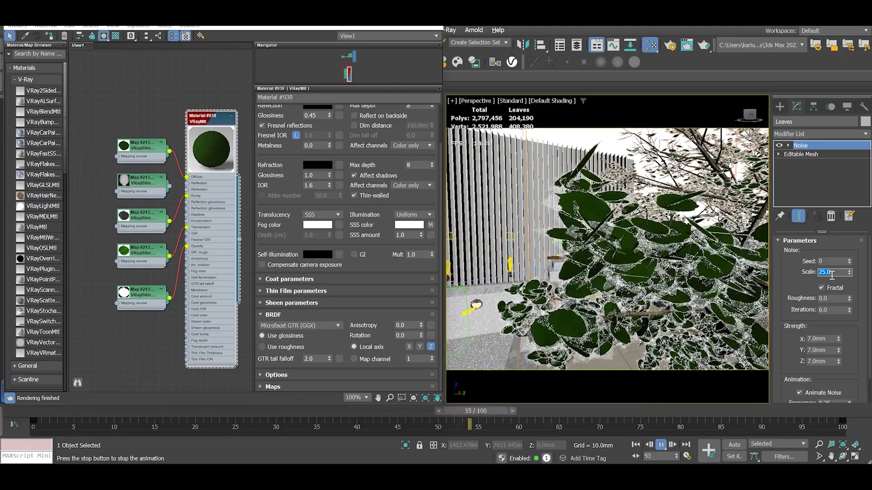
{"action": "left_click", "coordinate": [837, 273]}
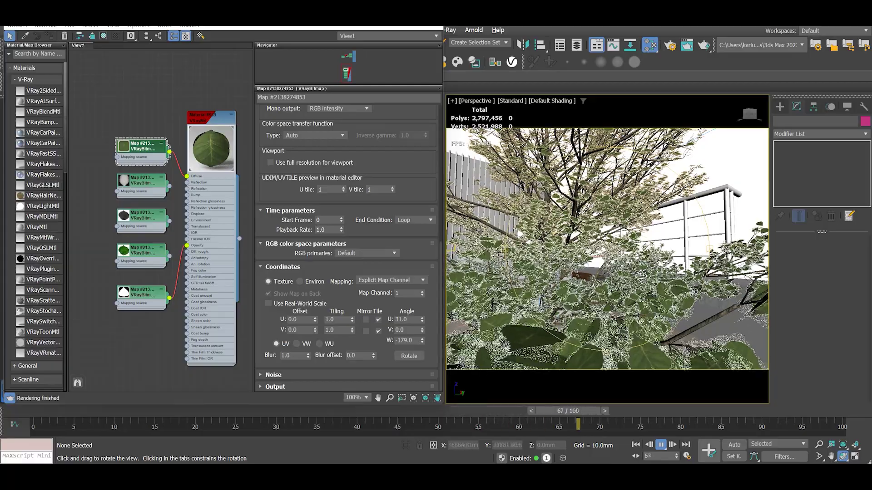
{"action": "left_click", "coordinate": [628, 330]}
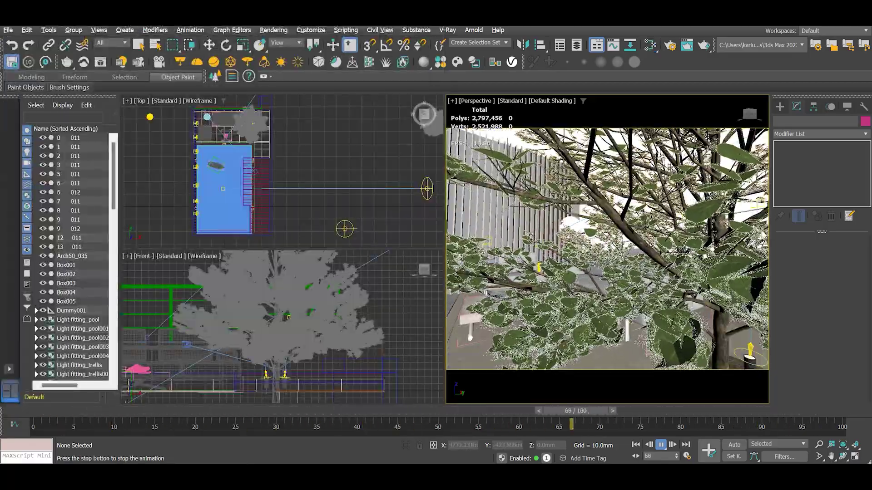
{"action": "left_click", "coordinate": [779, 107]}
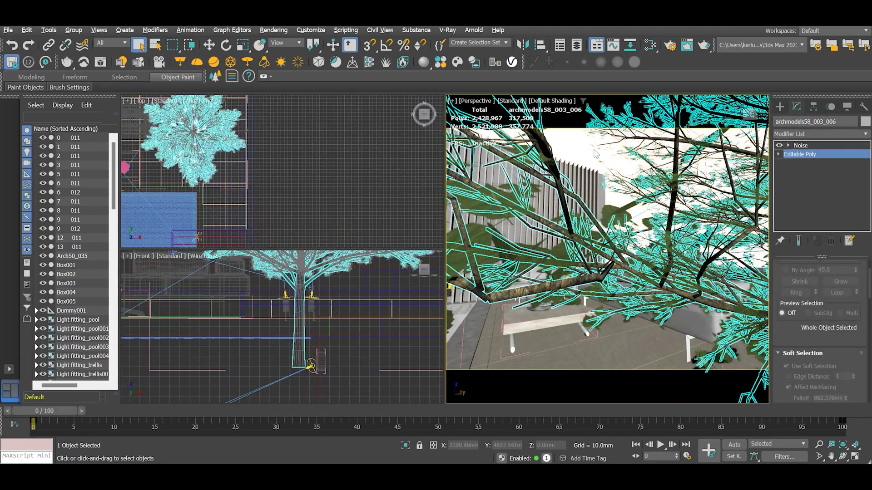
Step: Isolate the tree near the table from the rest of the scene and select its archmodels58_003_006 mesh
{"action": "scroll", "coordinate": [596, 155], "scroll_direction": "down", "scroll_amount": 3}
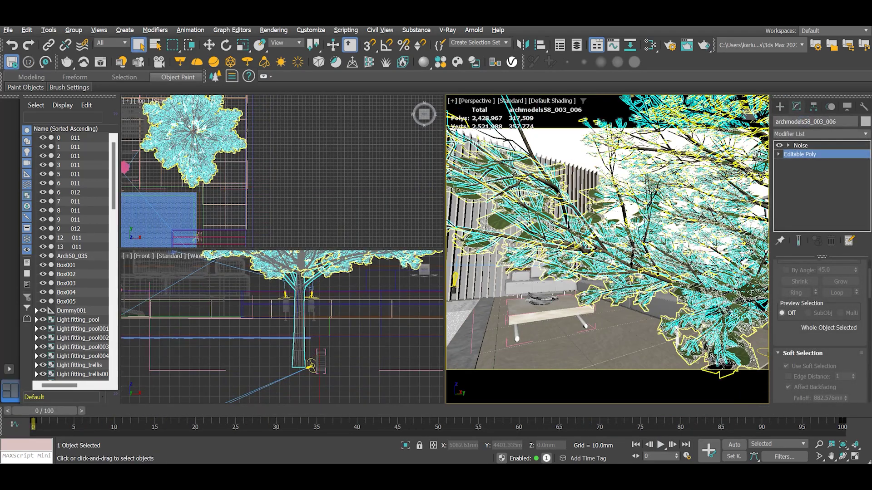
{"action": "left_click", "coordinate": [597, 155]}
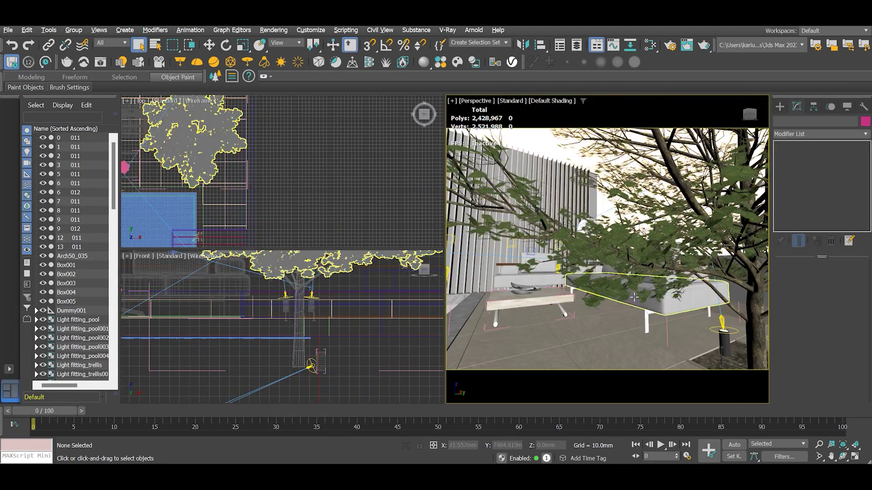
{"action": "left_click", "coordinate": [619, 269]}
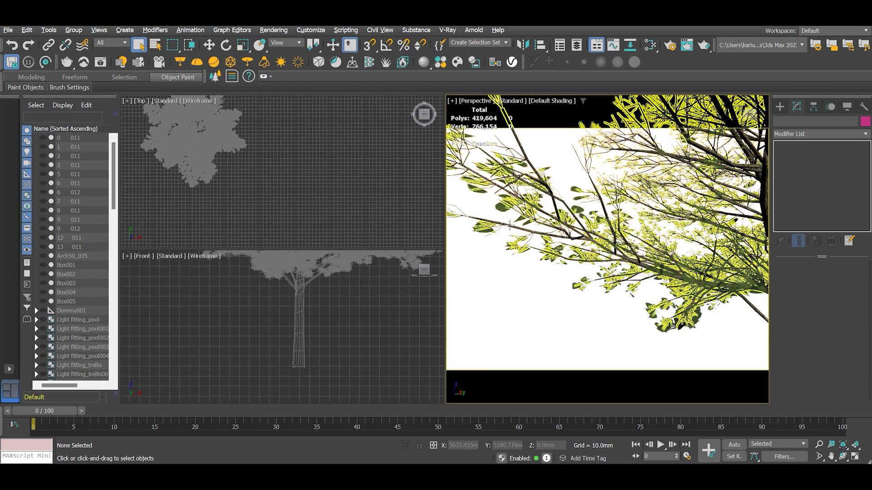
{"action": "left_click", "coordinate": [508, 225]}
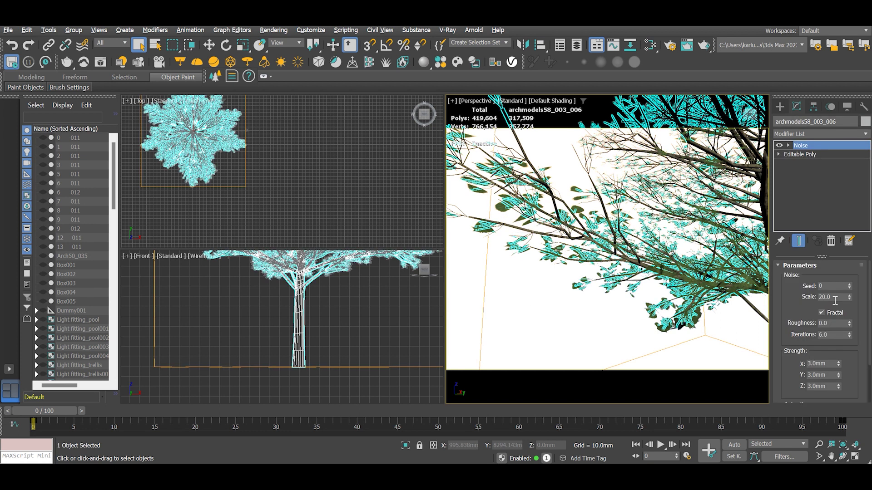
Step: Go to polygon level in the tree's Editable Poly and select a polygon on an outer branch
{"action": "left_click", "coordinate": [811, 155]}
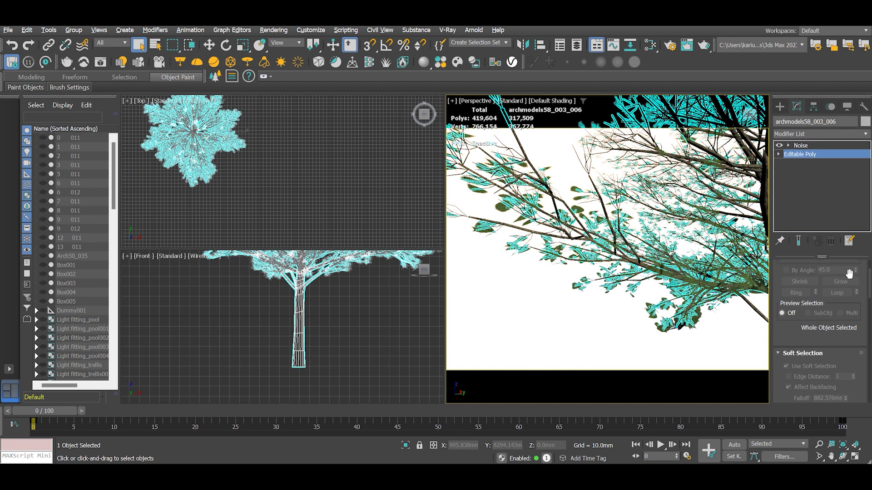
{"action": "left_click", "coordinate": [831, 279]}
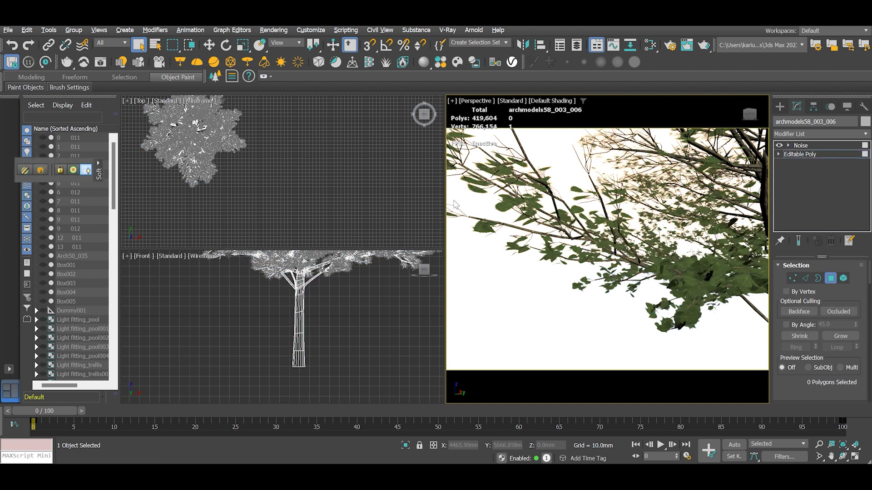
{"action": "scroll", "coordinate": [513, 224], "scroll_direction": "down", "scroll_amount": 3}
{"action": "scroll", "coordinate": [534, 237], "scroll_direction": "down", "scroll_amount": 5}
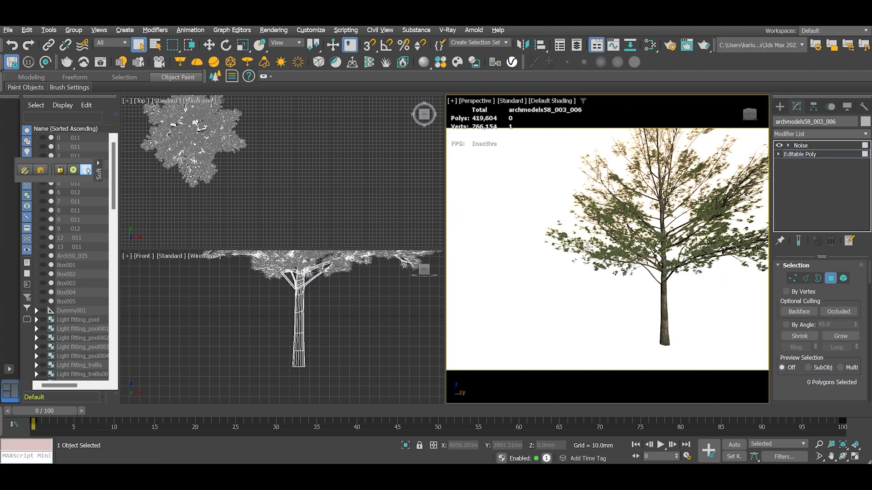
{"action": "scroll", "coordinate": [531, 240], "scroll_direction": "up", "scroll_amount": 8}
{"action": "scroll", "coordinate": [527, 241], "scroll_direction": "up", "scroll_amount": 2}
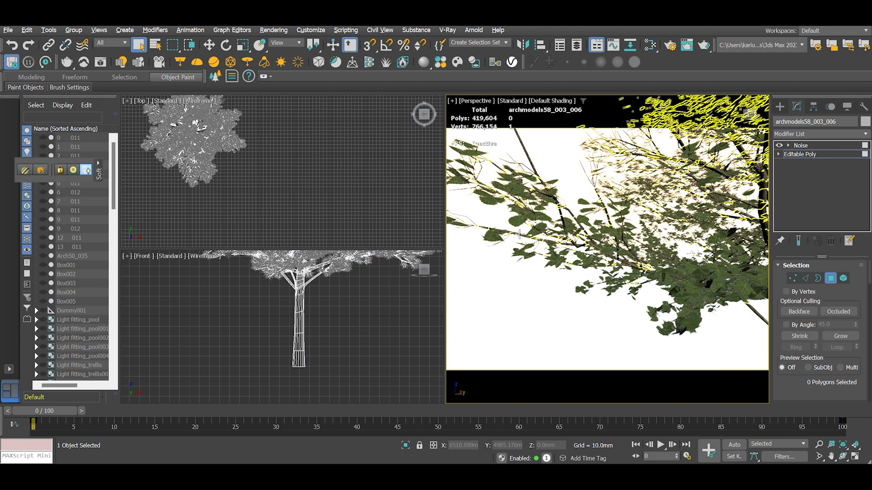
{"action": "left_click", "coordinate": [517, 239]}
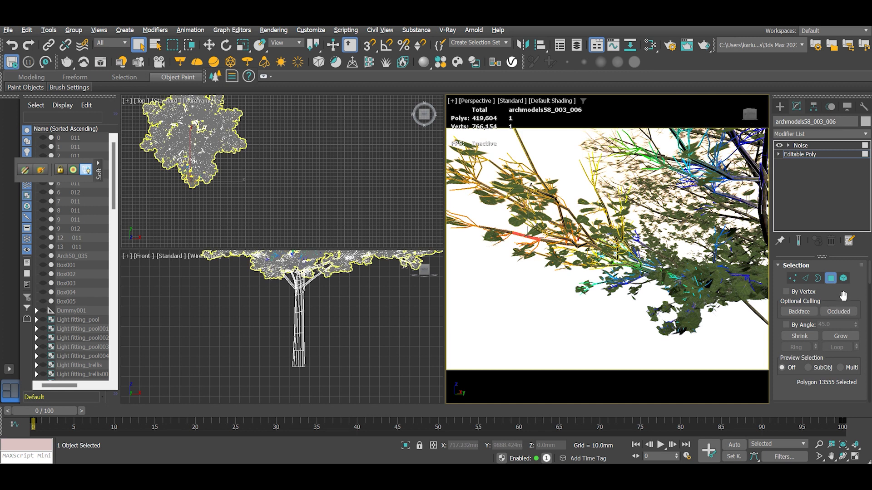
Step: Extend the selection to three branch polygons and reduce the Soft Selection falloff to about 2259 mm so it excludes the trunk
{"action": "left_click_drag", "start_coordinate": [843, 296], "coordinate": [837, 143]}
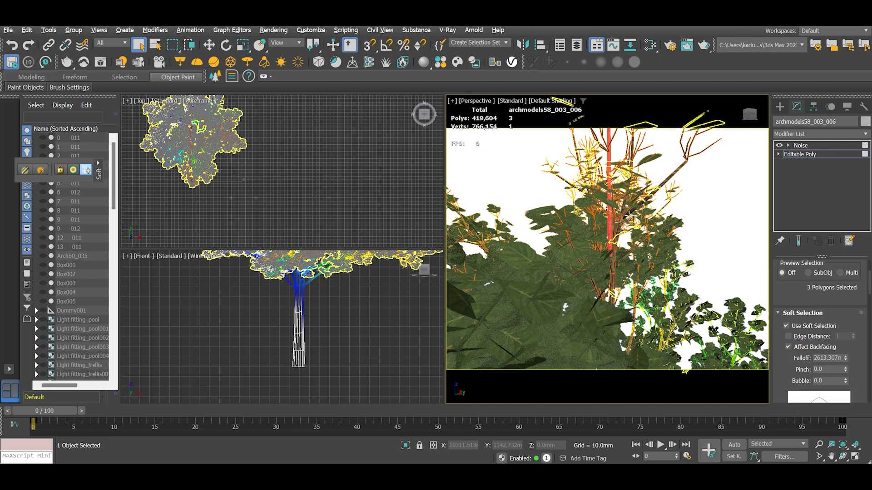
{"action": "middle_click_drag", "start_coordinate": [647, 177], "coordinate": [595, 233], "text": "alt"}
{"action": "scroll", "coordinate": [494, 201], "scroll_direction": "up", "scroll_amount": 5}
{"action": "scroll", "coordinate": [569, 200], "scroll_direction": "down", "scroll_amount": 6}
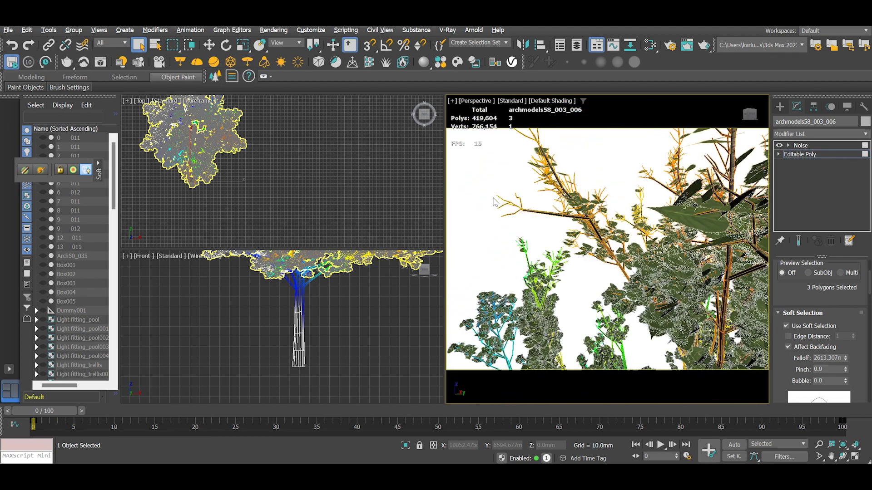
{"action": "middle_click_drag", "start_coordinate": [569, 200], "coordinate": [624, 244], "text": "alt"}
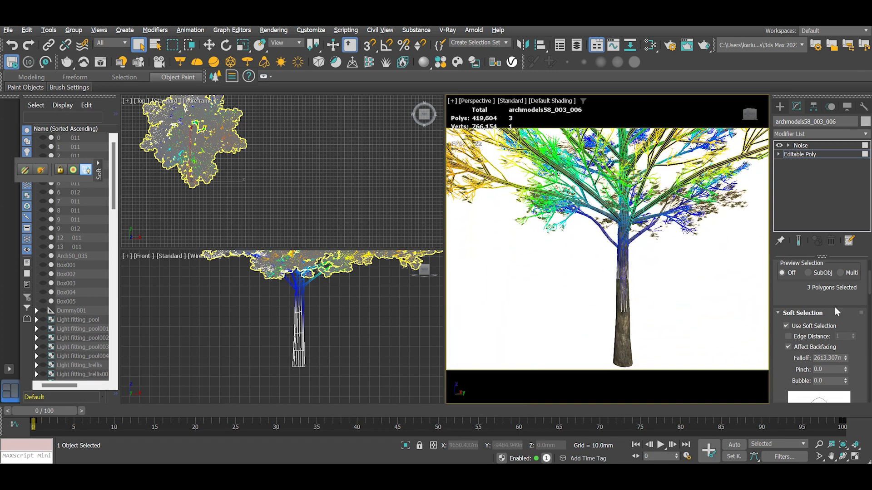
{"action": "left_click", "coordinate": [846, 360]}
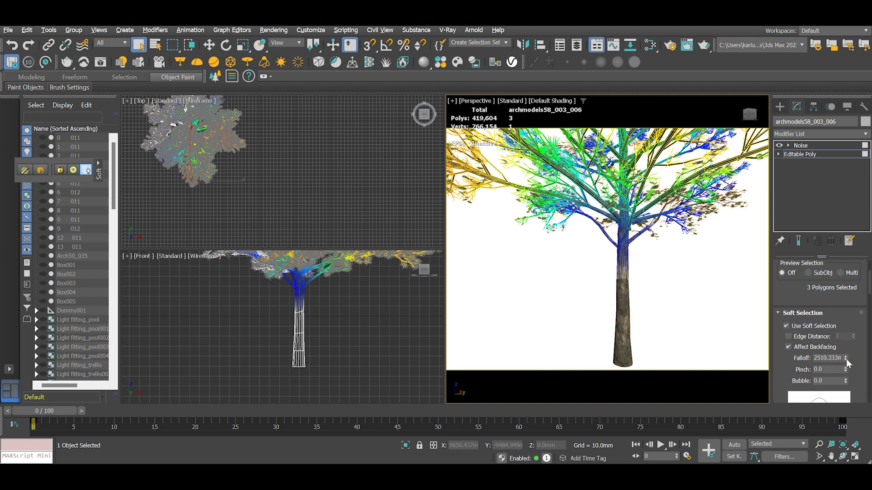
{"action": "left_click_drag", "start_coordinate": [845, 361], "coordinate": [847, 363]}
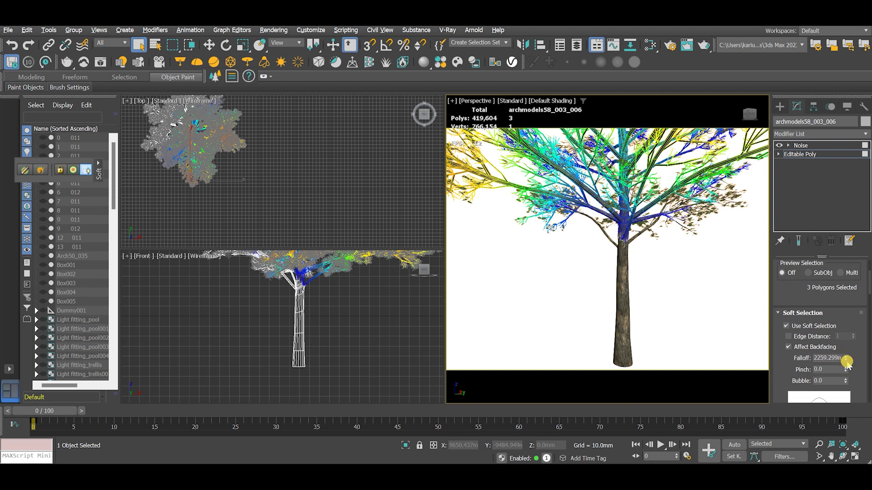
Step: Add a second Noise modifier above the Editable Poly with Scale 25, Fractal, Roughness 0.3, Strength X 10, Y 7, Z 5 mm and Animate Noise enabled
{"action": "left_click", "coordinate": [815, 135]}
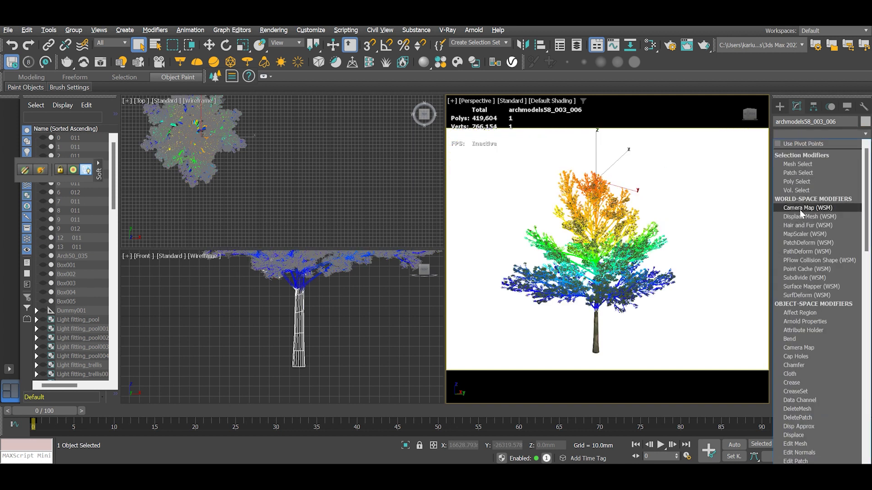
{"action": "key", "text": "n"}
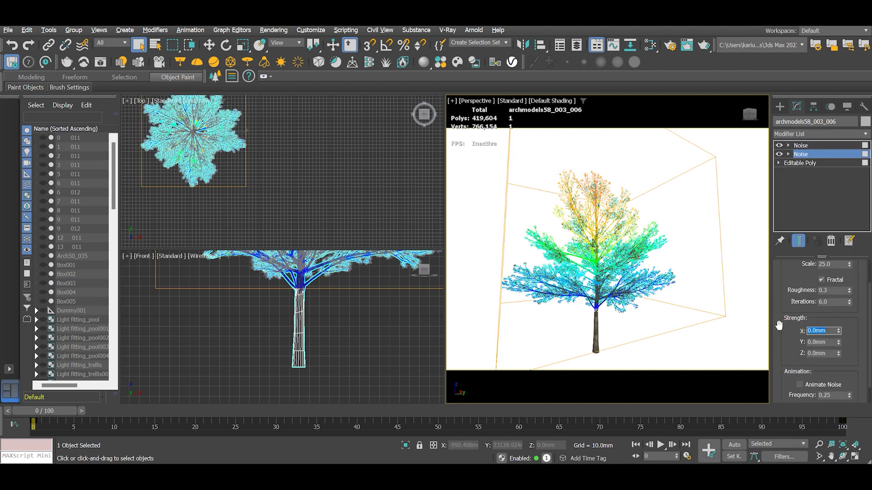
{"action": "key", "text": "Tab"}
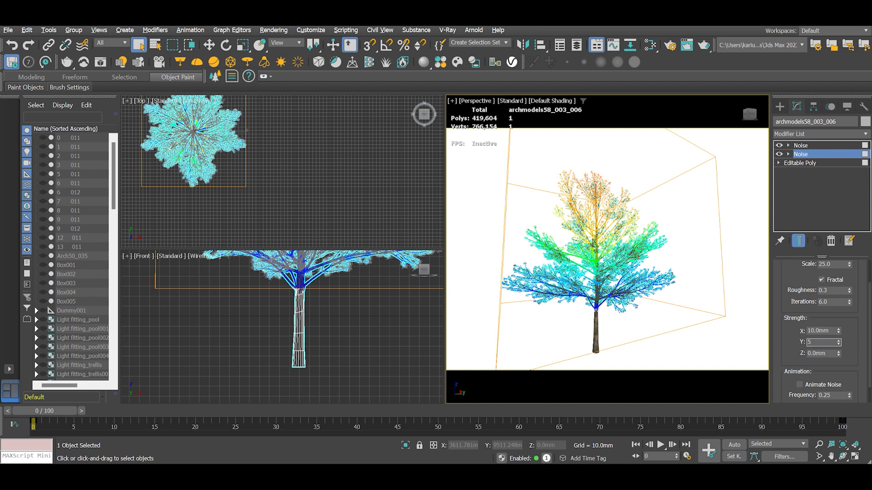
{"action": "type", "text": "7"}
{"action": "key", "text": "Return"}
{"action": "key", "text": "Tab"}
{"action": "type", "text": "5"}
{"action": "key", "text": "Return"}
{"action": "left_click_drag", "start_coordinate": [843, 370], "coordinate": [846, 296]}
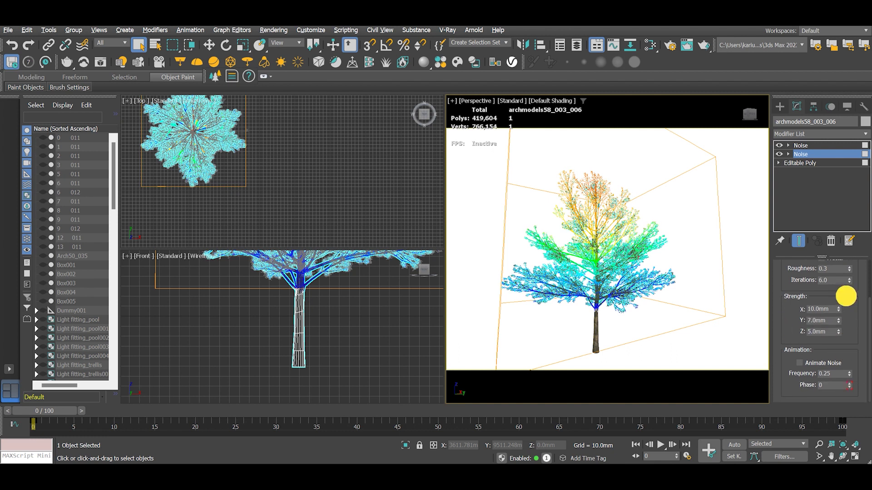
{"action": "left_click", "coordinate": [800, 362]}
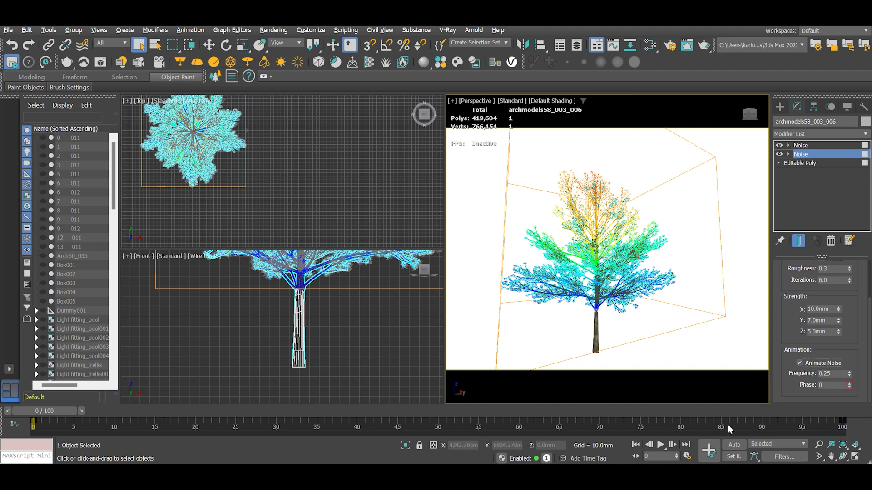
Step: Play the animation and examine the movement of the leaves, branches and trunk up close
{"action": "left_click", "coordinate": [661, 444]}
{"action": "scroll", "coordinate": [632, 312], "scroll_direction": "up", "scroll_amount": 10}
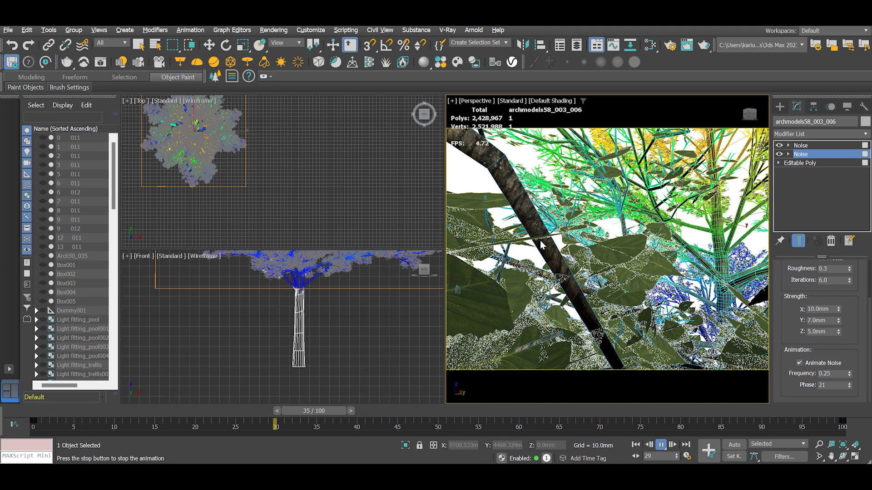
{"action": "scroll", "coordinate": [591, 272], "scroll_direction": "down", "scroll_amount": 10}
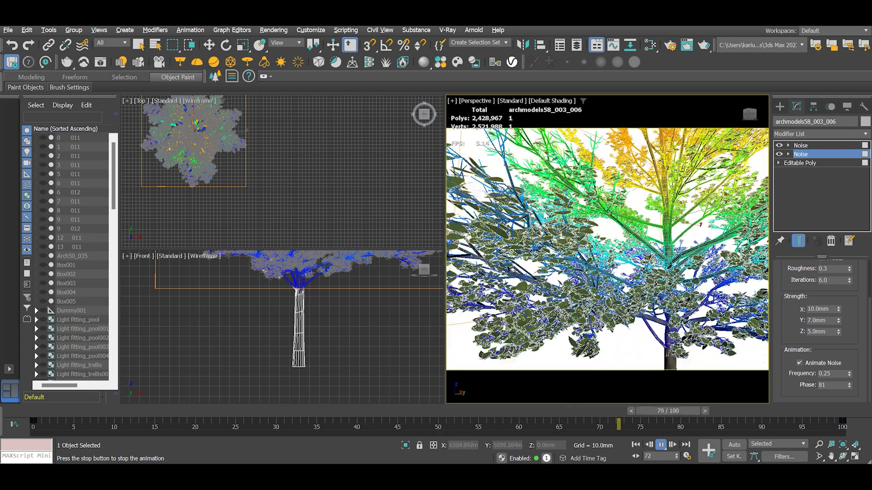
{"action": "scroll", "coordinate": [655, 327], "scroll_direction": "up", "scroll_amount": 5}
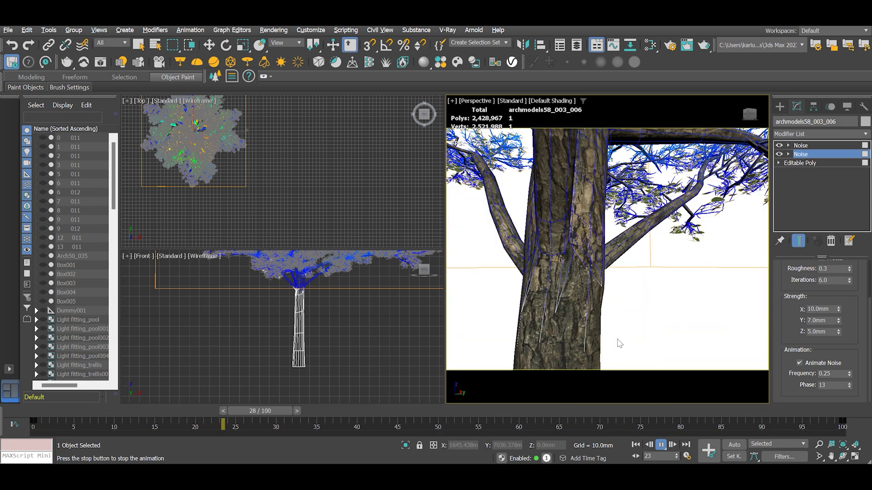
{"action": "scroll", "coordinate": [619, 343], "scroll_direction": "down", "scroll_amount": 3}
{"action": "scroll", "coordinate": [613, 310], "scroll_direction": "up", "scroll_amount": 8}
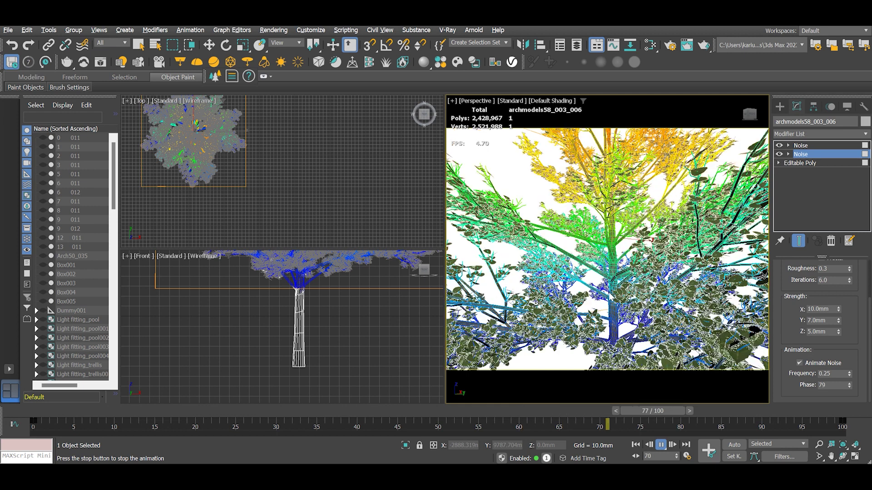
{"action": "scroll", "coordinate": [613, 310], "scroll_direction": "down", "scroll_amount": 10}
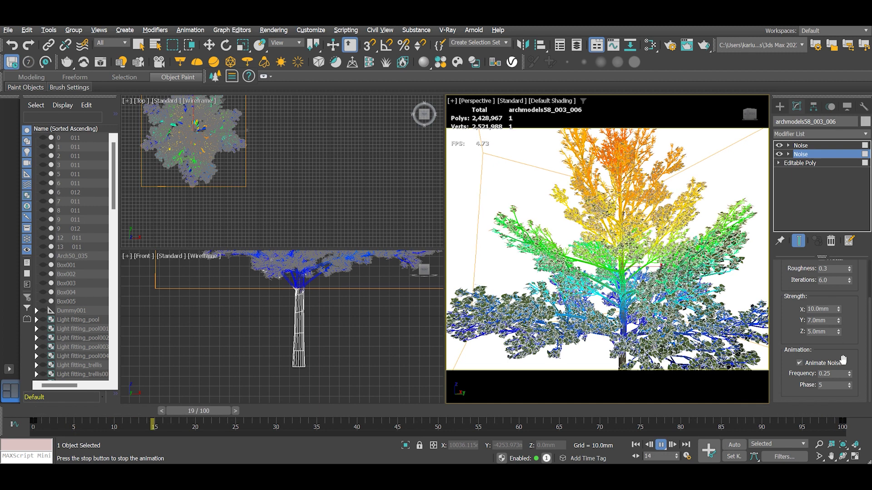
Step: Try different Frequency values for the branch Noise animation during playback, starting with 0.21
{"action": "double_click", "coordinate": [837, 372]}
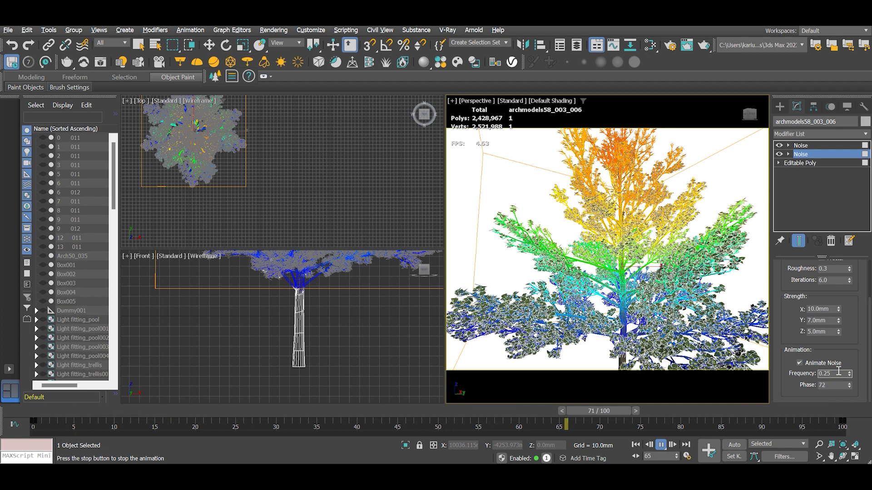
{"action": "left_click", "coordinate": [843, 373]}
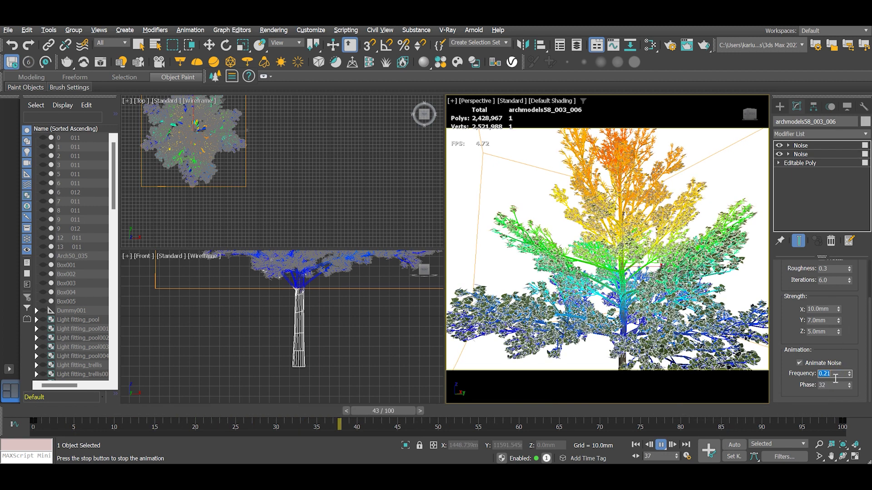
{"action": "key", "text": "BackSpace"}
{"action": "key", "text": "BackSpace"}
{"action": "type", "text": "1"}
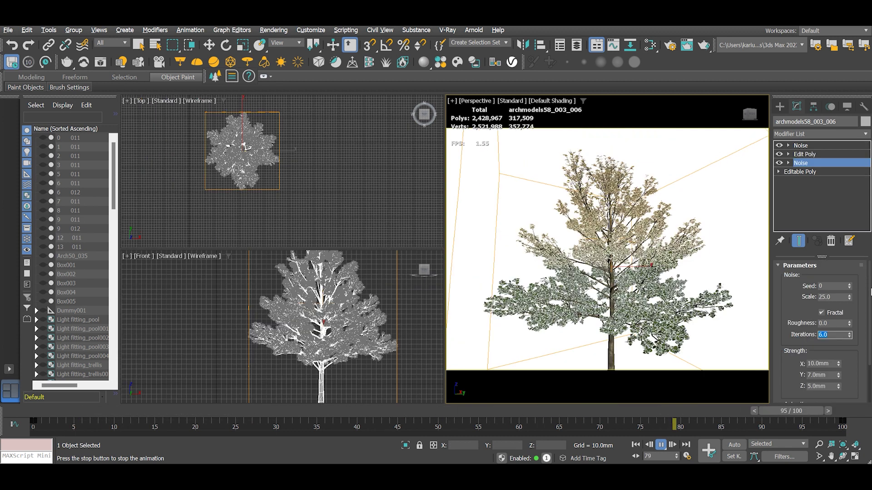
Step: Set the Iterations of the Noise modifier below Edit Poly to 10 and check the leaf motion up close
{"action": "scroll", "coordinate": [636, 254], "scroll_direction": "up", "scroll_amount": 3}
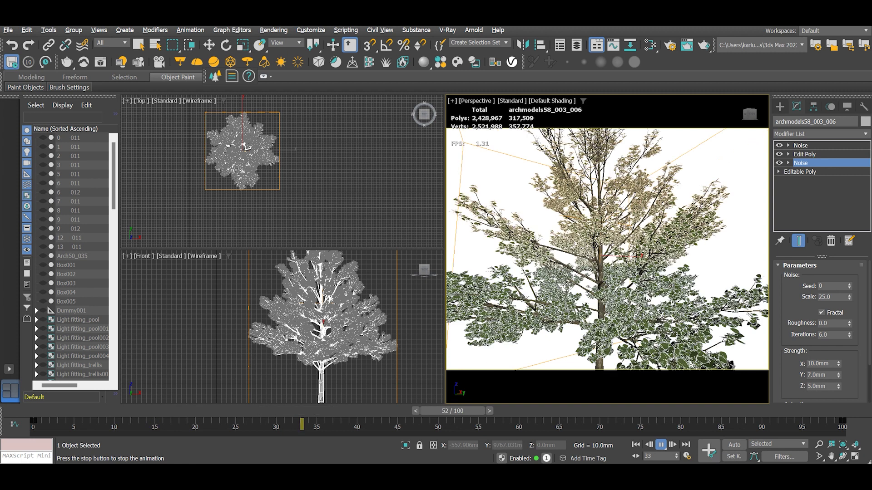
{"action": "left_click_drag", "start_coordinate": [838, 336], "coordinate": [788, 328]}
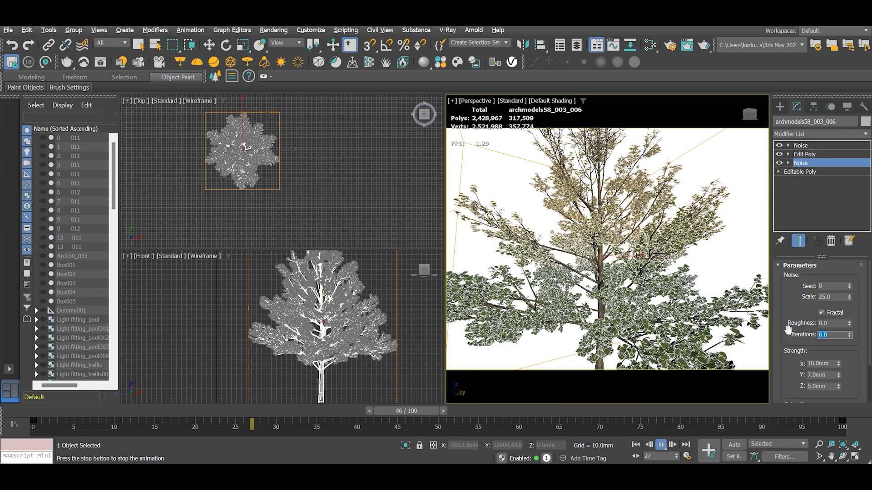
{"action": "type", "text": "10"}
{"action": "key", "text": "Return"}
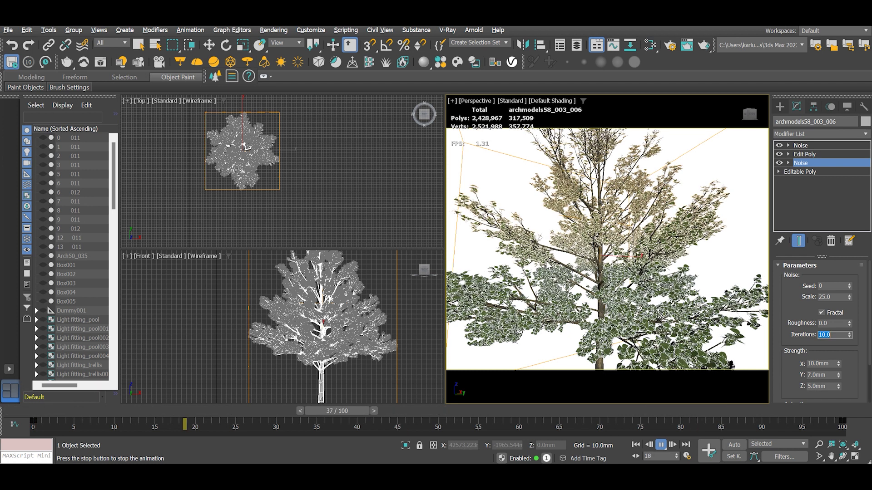
{"action": "scroll", "coordinate": [548, 265], "scroll_direction": "up", "scroll_amount": 2}
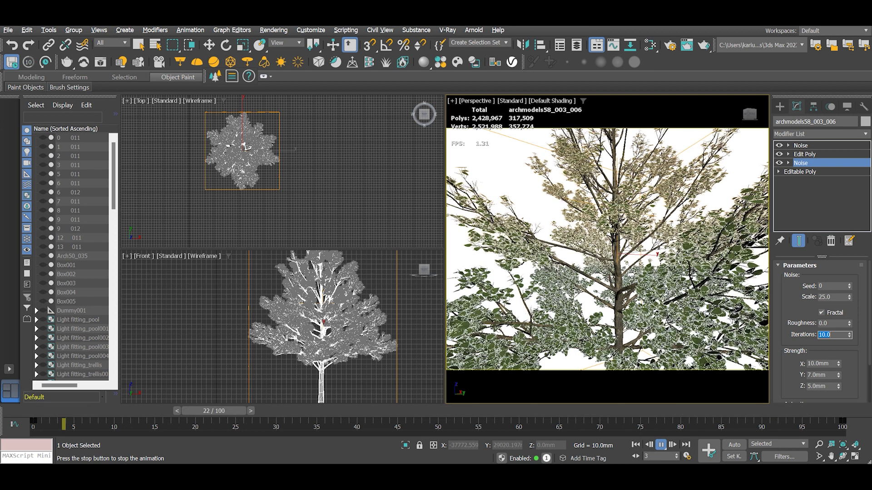
{"action": "left_click_drag", "start_coordinate": [848, 370], "coordinate": [848, 441]}
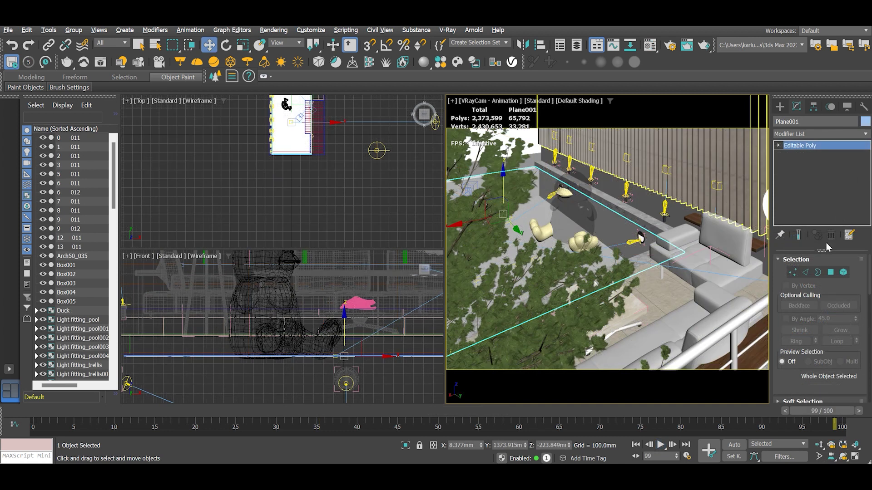
Step: Add a Displace modifier to the pool's water plane, Plane001, and set its Strength to 10 mm
{"action": "left_click", "coordinate": [866, 134]}
{"action": "scroll", "coordinate": [803, 195], "scroll_direction": "down", "scroll_amount": 3}
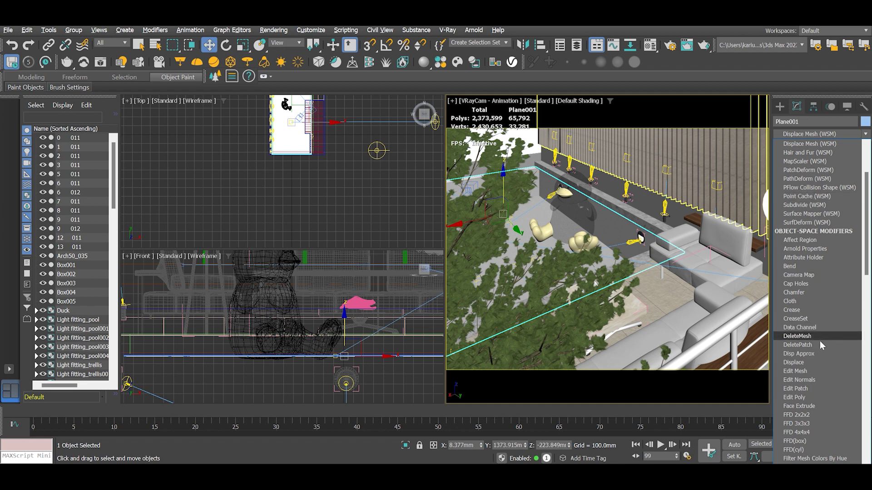
{"action": "left_click", "coordinate": [806, 362]}
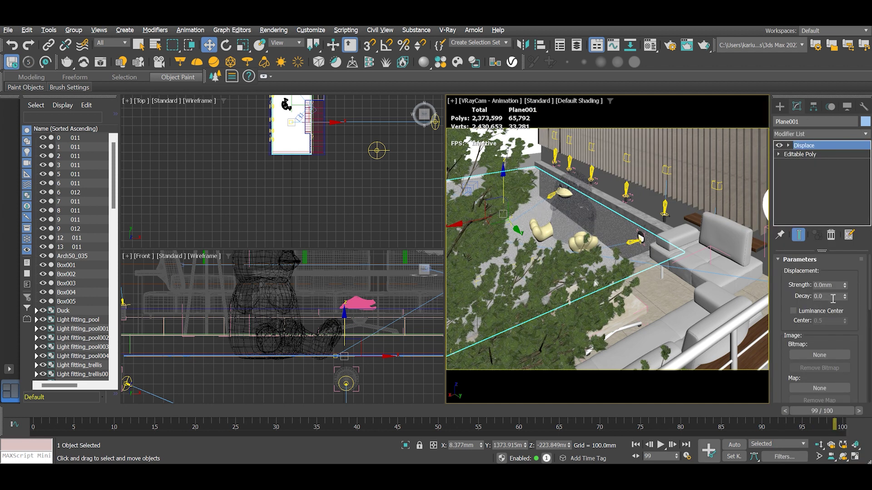
{"action": "left_click", "coordinate": [807, 284]}
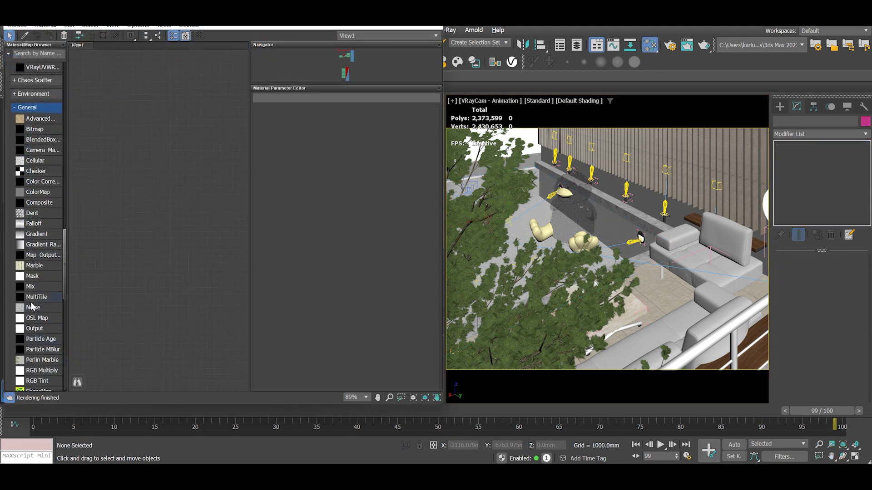
Step: Create a Noise map in the material editor and assign it as an instance to the Displace modifier's Map slot
{"action": "left_click_drag", "start_coordinate": [32, 306], "coordinate": [145, 190]}
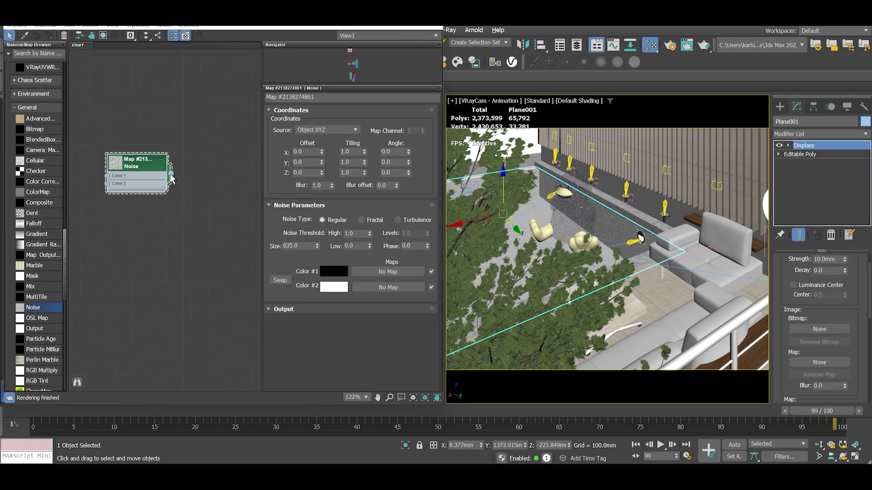
{"action": "left_click_drag", "start_coordinate": [171, 173], "coordinate": [819, 362]}
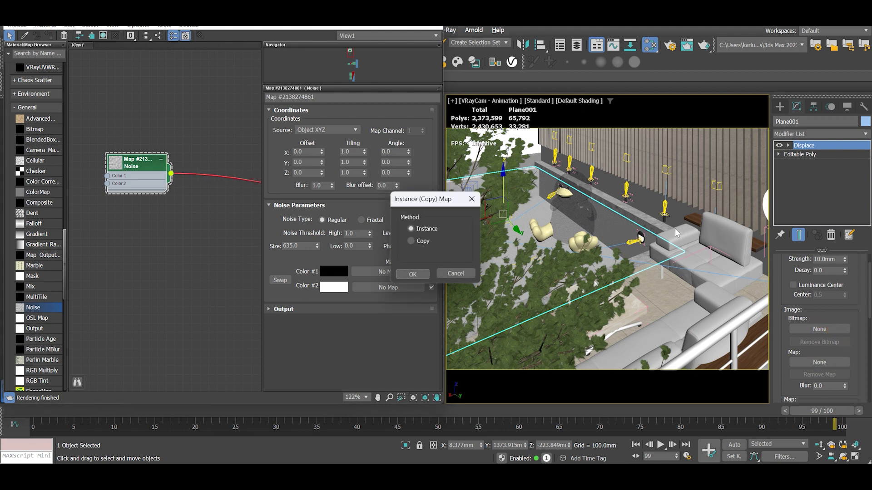
{"action": "left_click", "coordinate": [422, 274]}
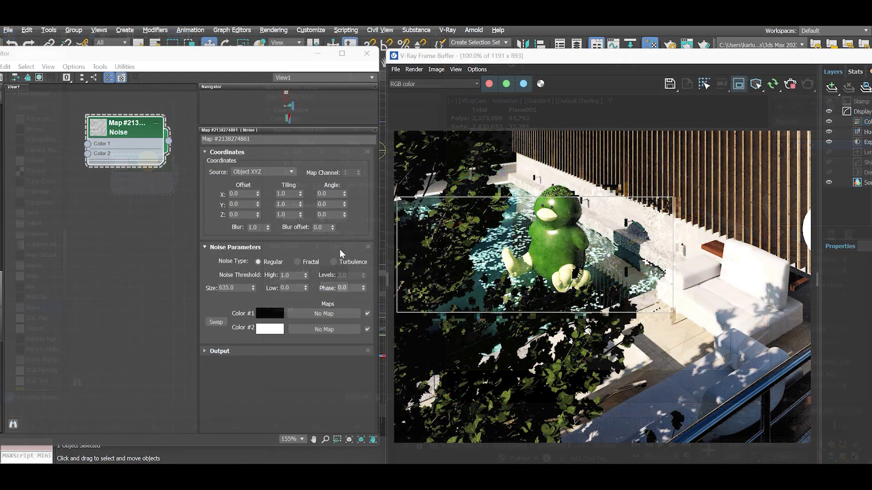
Step: Set the Noise map's Size to 150 and its Low noise threshold to 0.2
{"action": "double_click", "coordinate": [239, 289]}
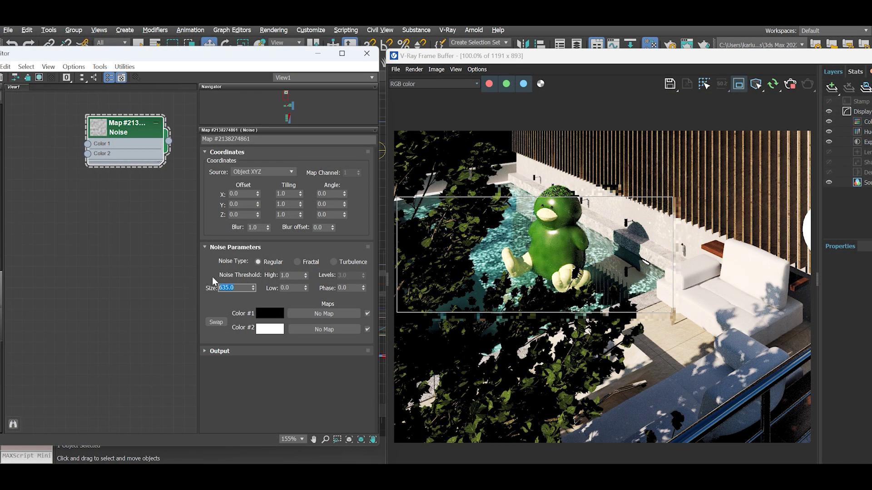
{"action": "type", "text": "150"}
{"action": "key", "text": "Return"}
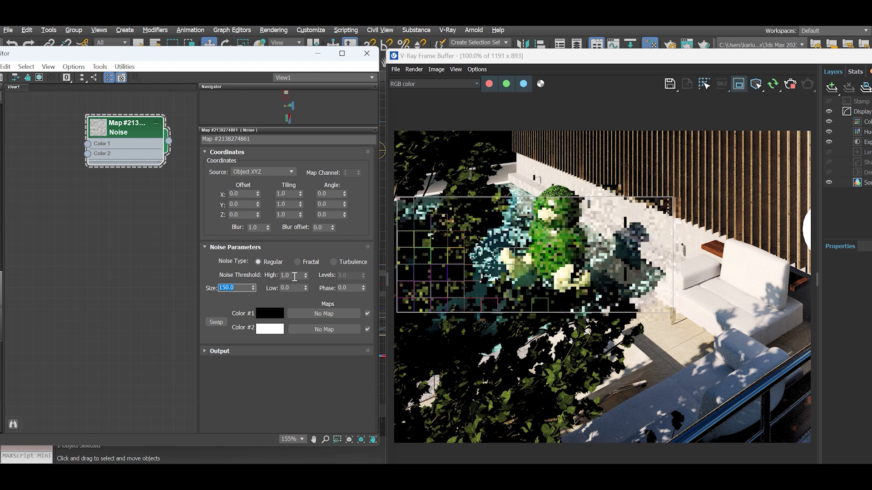
{"action": "double_click", "coordinate": [292, 275]}
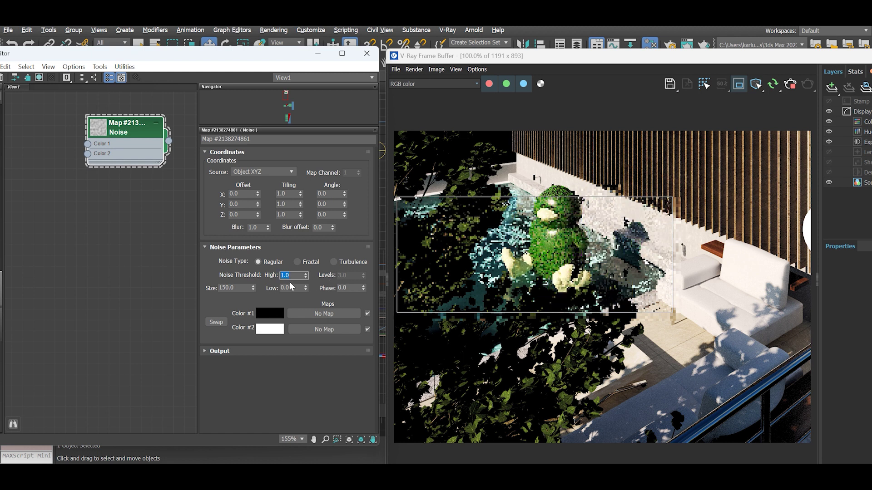
{"action": "type", "text": "0."}
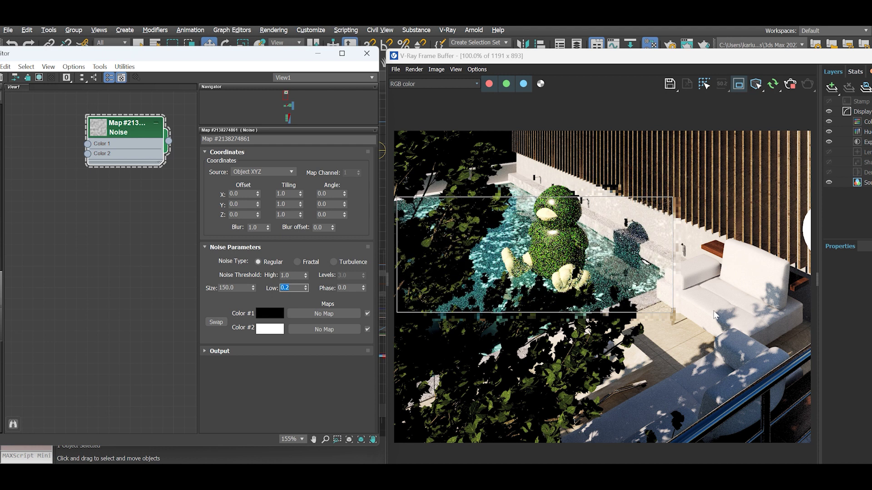
Step: Switch the Noise map's type to Fractal and raise its Levels to 3.1, then to 9
{"action": "scroll", "coordinate": [136, 272], "scroll_direction": "down", "scroll_amount": 1}
{"action": "left_click", "coordinate": [297, 261]}
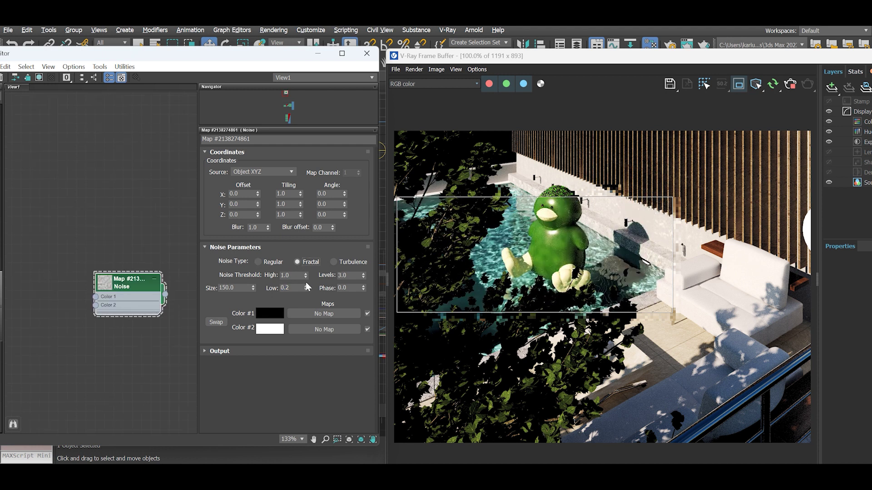
{"action": "left_click", "coordinate": [362, 274]}
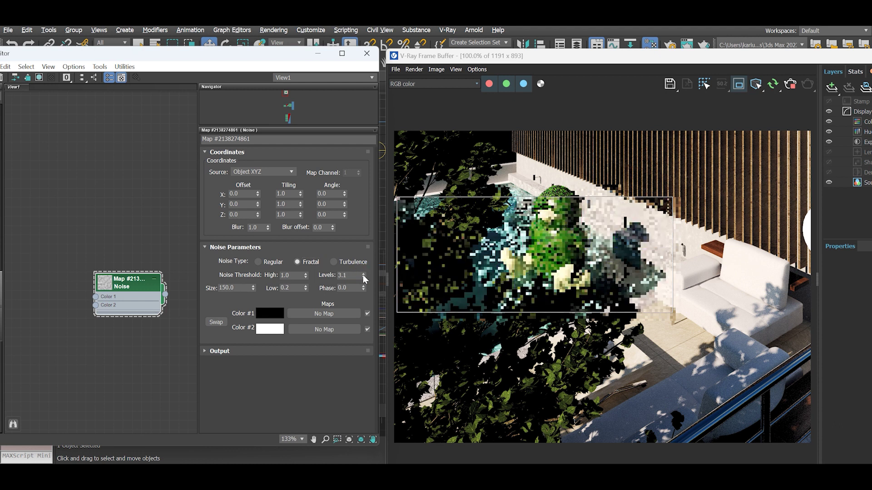
{"action": "left_click", "coordinate": [350, 275]}
{"action": "type", "text": "3.1"}
{"action": "key", "text": "Return"}
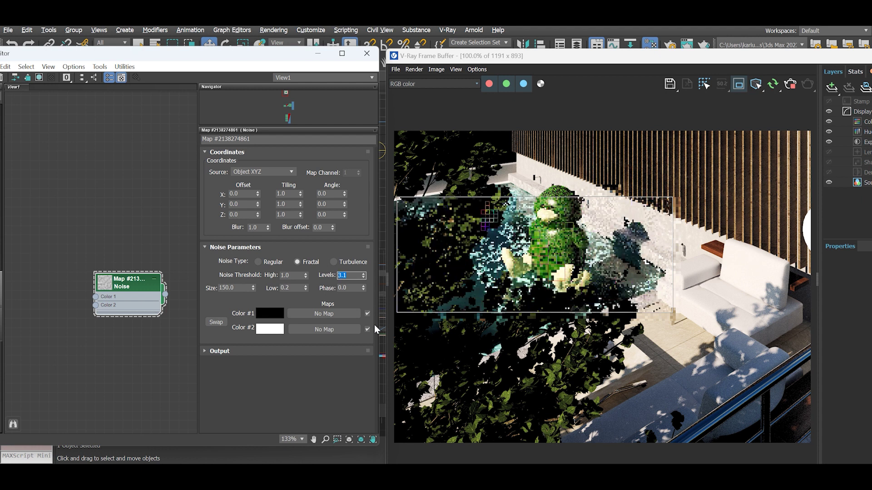
{"action": "type", "text": "9"}
{"action": "key", "text": "Return"}
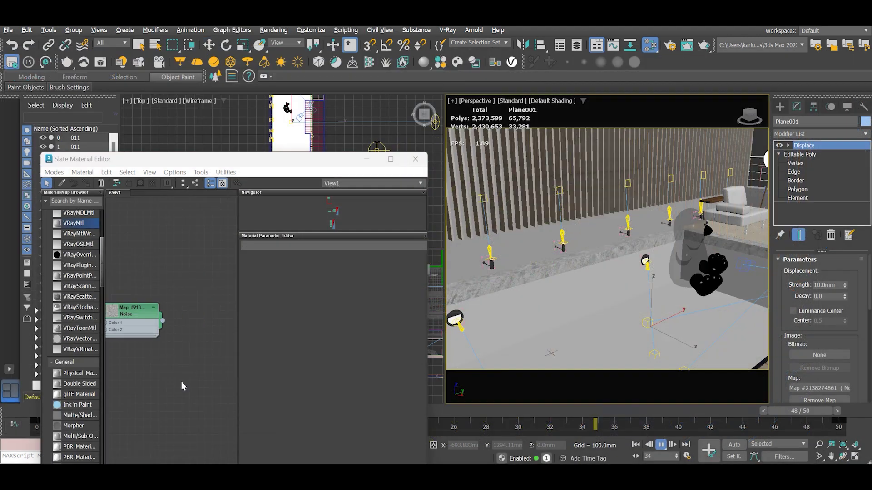
Step: Add a VRayMtl material beside the Noise map in the material editor and select its node
{"action": "left_click", "coordinate": [203, 277]}
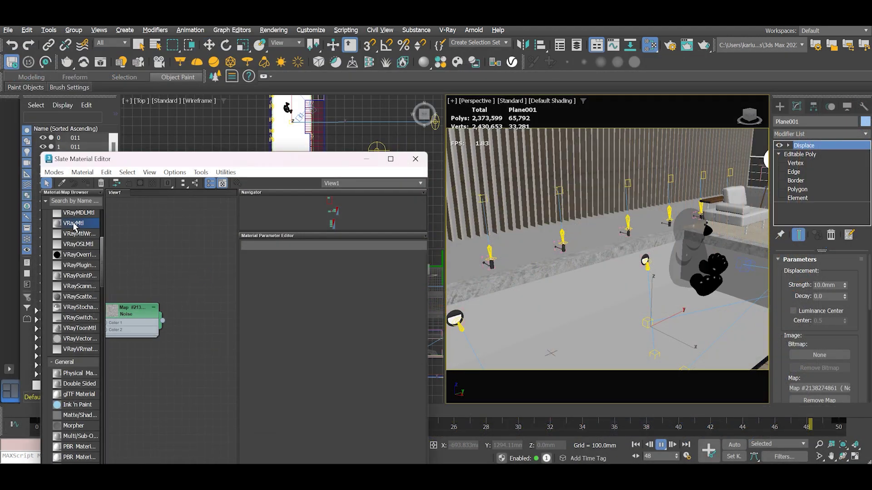
{"action": "left_click_drag", "start_coordinate": [74, 226], "coordinate": [202, 287]}
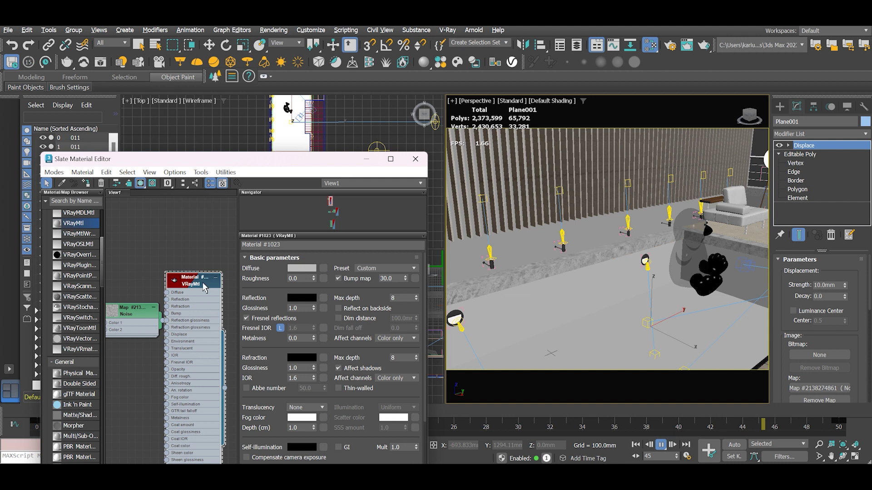
{"action": "left_click", "coordinate": [204, 282]}
{"action": "left_click", "coordinate": [193, 278]}
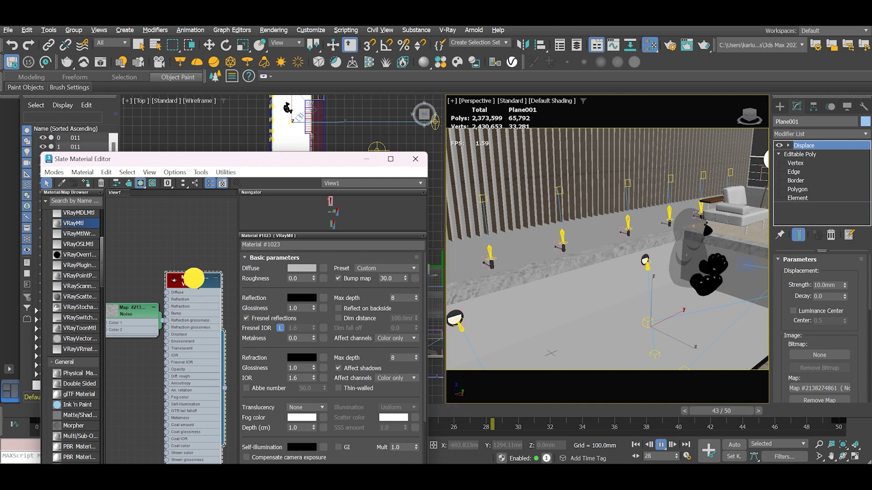
Step: Set the VRayMtl's diffuse color to light blue (128, 191, 236) and assign the material to the pool water plane
{"action": "left_click", "coordinate": [301, 267]}
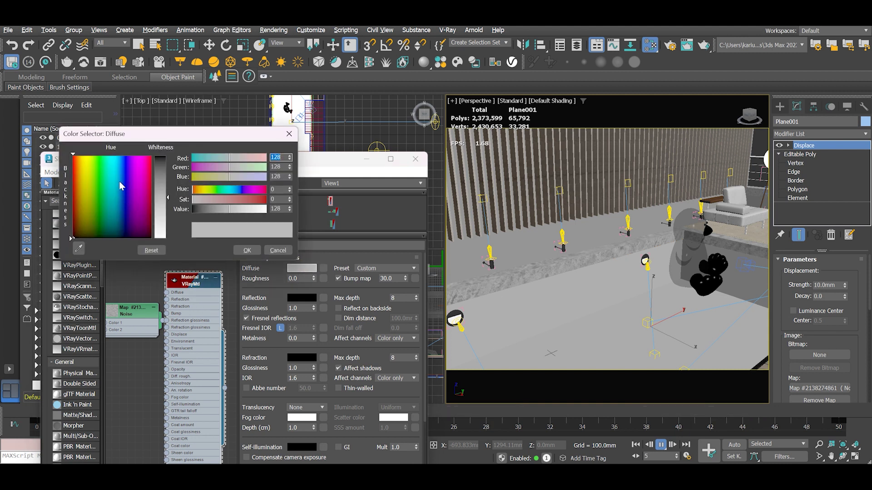
{"action": "left_click", "coordinate": [117, 167]}
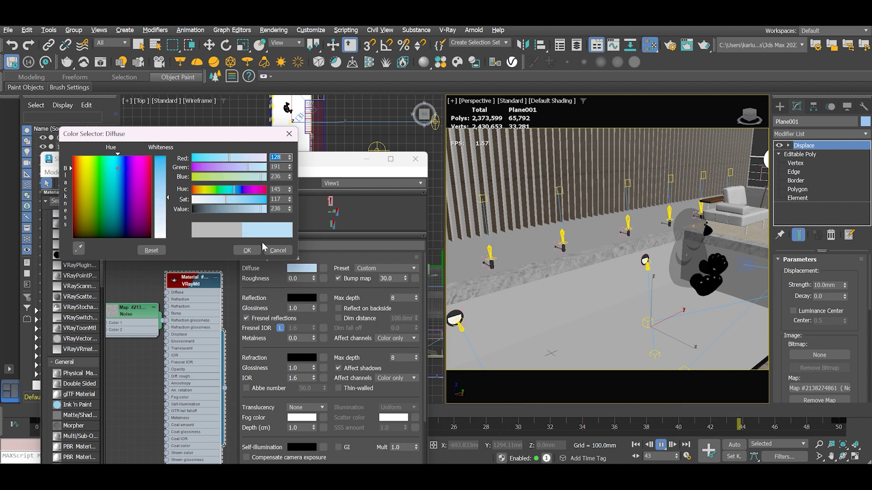
{"action": "left_click", "coordinate": [242, 251]}
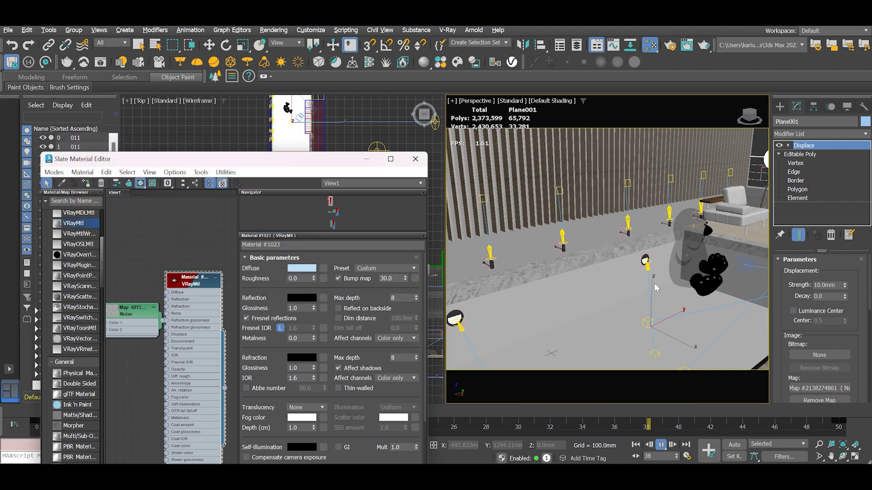
{"action": "right_click", "coordinate": [193, 277]}
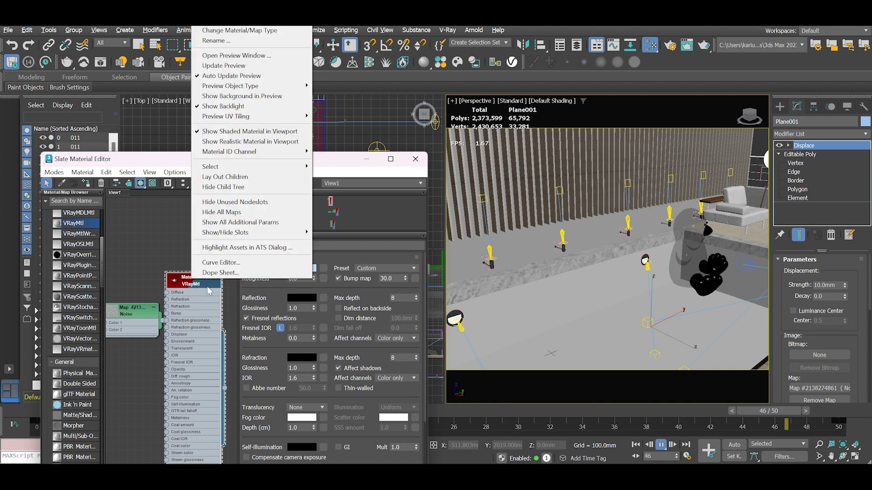
{"action": "left_click", "coordinate": [223, 66]}
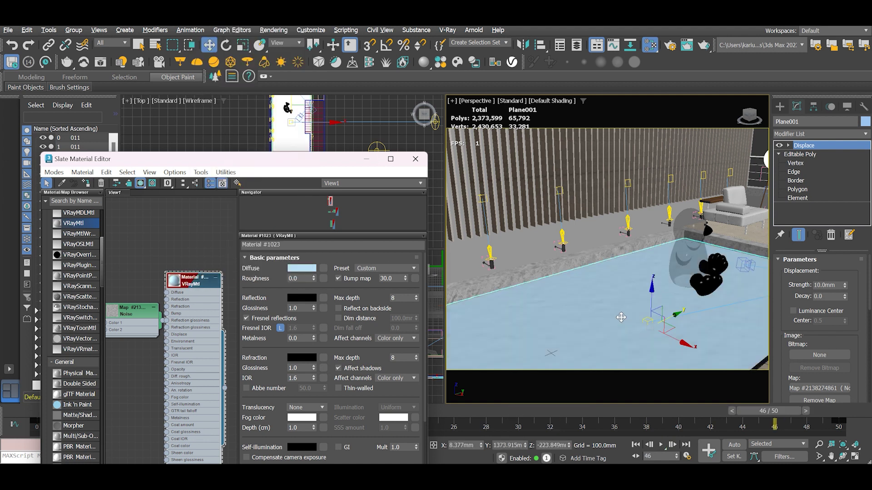
Step: Play the animation to examine the water close up at the pool edge, and choose the VRayCam - Animation camera view
{"action": "left_click", "coordinate": [661, 446]}
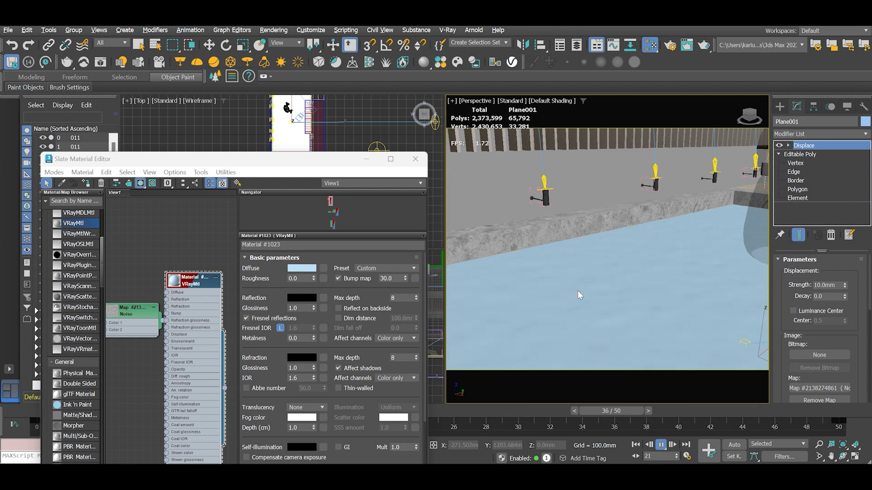
{"action": "left_click", "coordinate": [594, 254]}
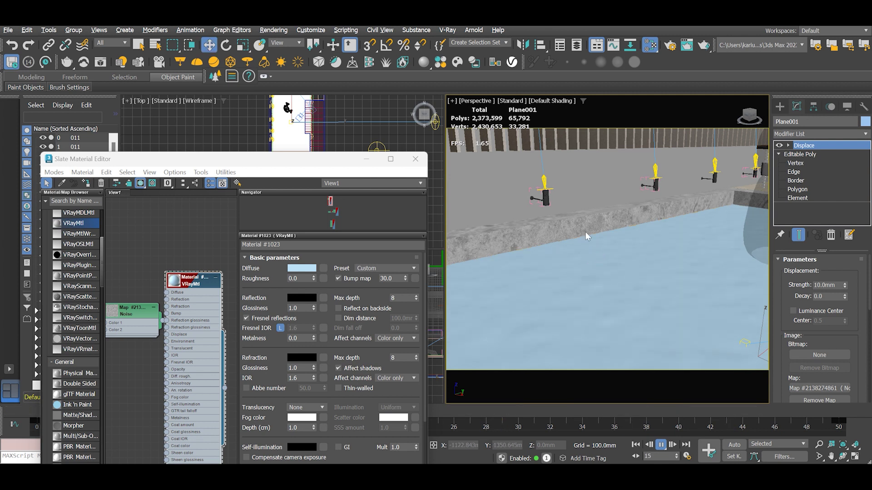
{"action": "left_click", "coordinate": [564, 187]}
{"action": "right_click", "coordinate": [575, 173]}
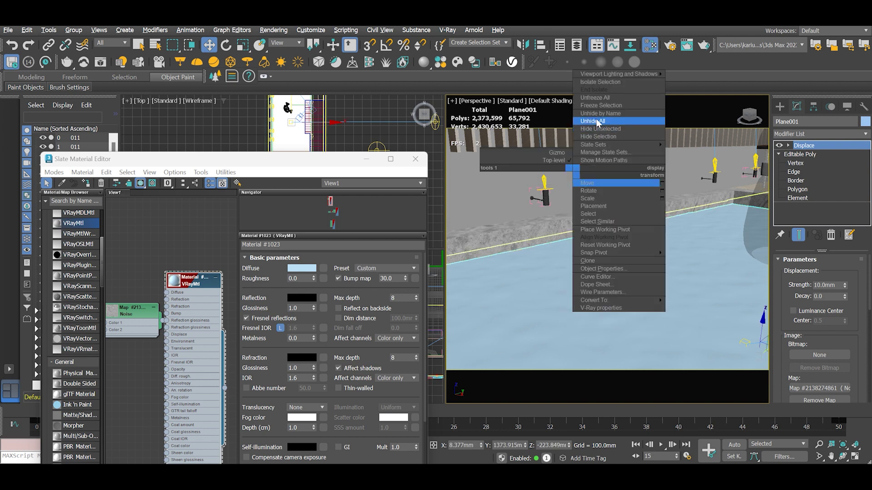
{"action": "right_click", "coordinate": [498, 245]}
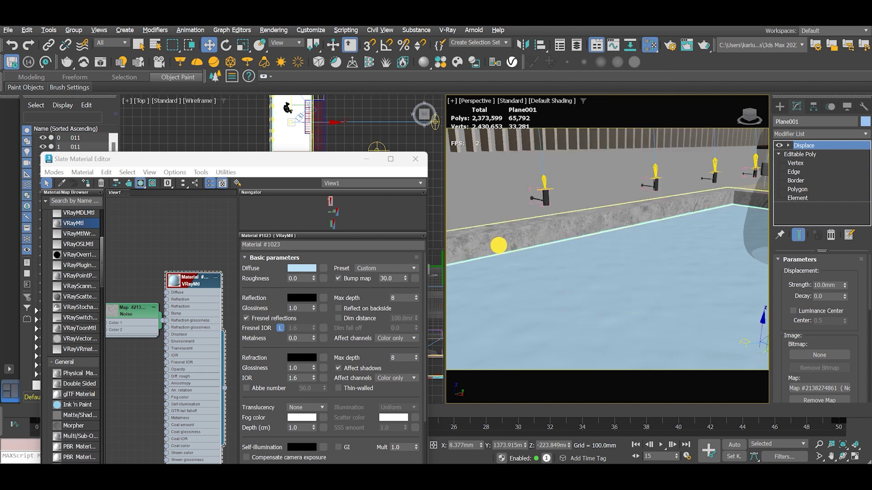
{"action": "key", "text": "c"}
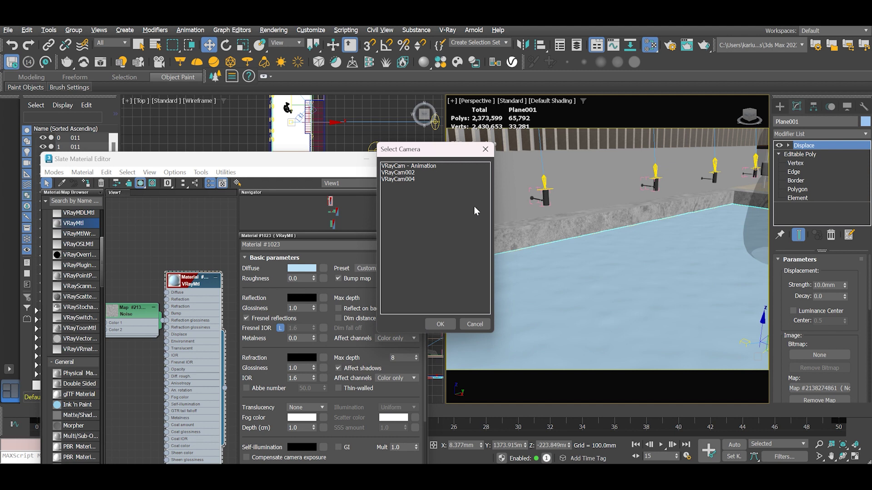
{"action": "double_click", "coordinate": [427, 167]}
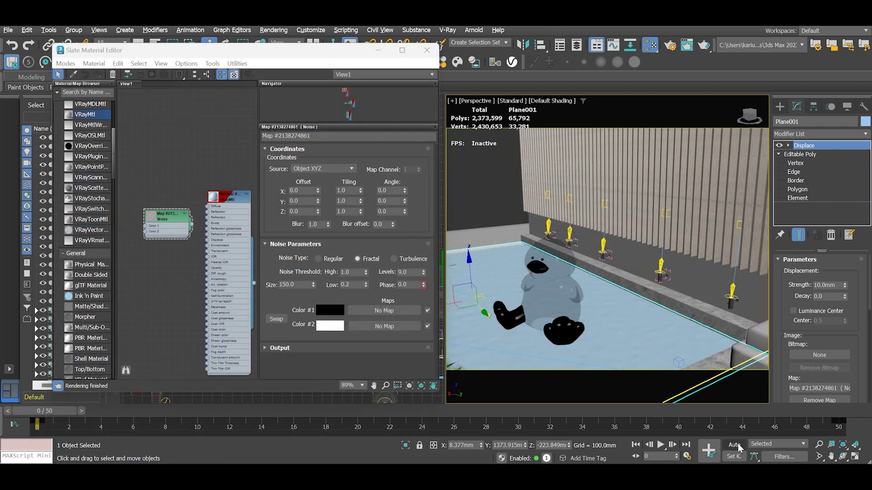
Step: Animate the Noise map's Phase to 2 at frame 50 with Auto Key and play the result from frame 0
{"action": "left_click", "coordinate": [735, 446]}
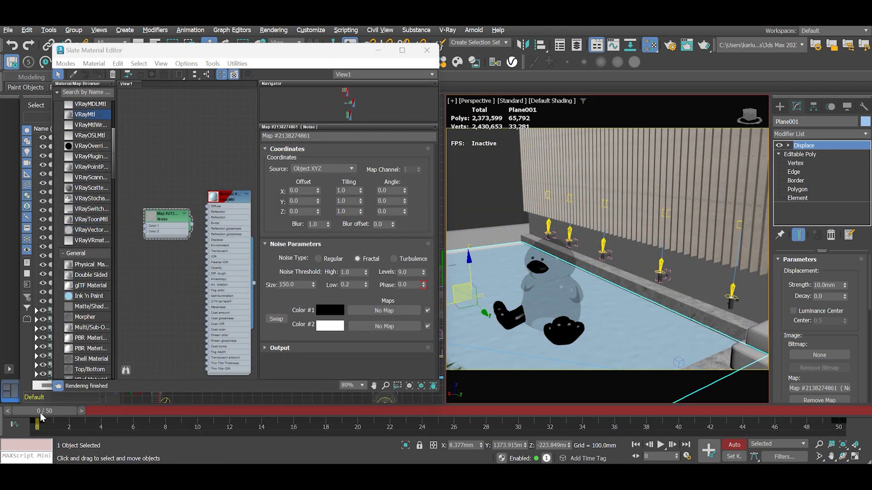
{"action": "left_click_drag", "start_coordinate": [40, 411], "coordinate": [852, 413]}
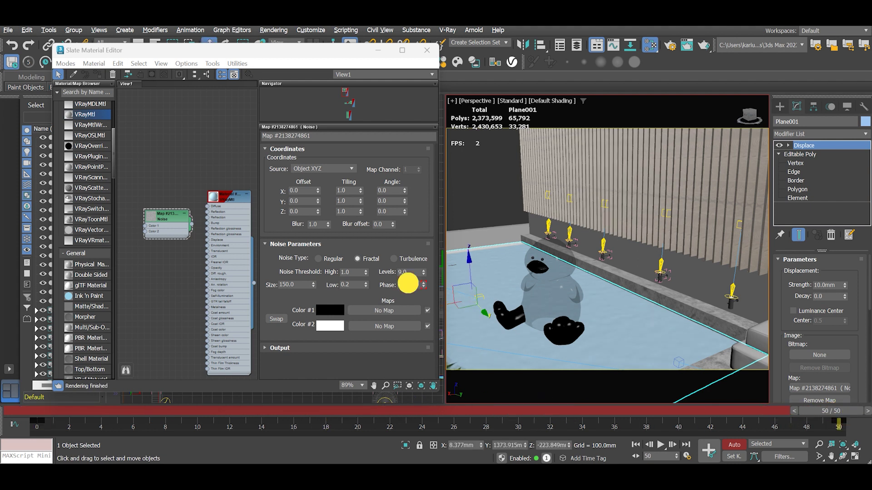
{"action": "double_click", "coordinate": [408, 284]}
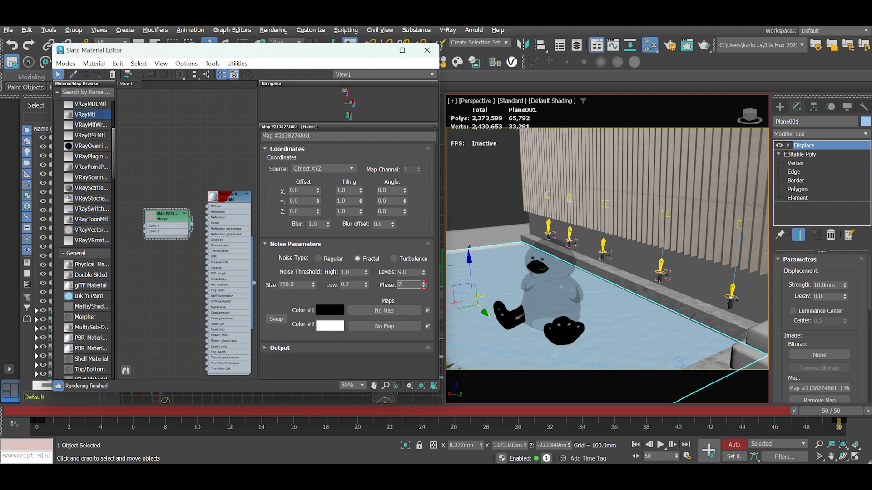
{"action": "left_click", "coordinate": [734, 445]}
{"action": "left_click_drag", "start_coordinate": [838, 413], "coordinate": [32, 410]}
{"action": "key", "text": "w"}
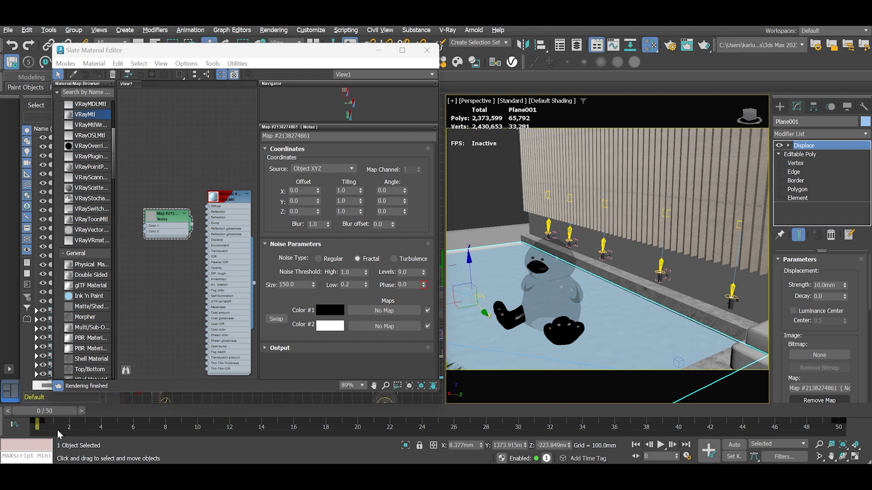
{"action": "left_click", "coordinate": [661, 446]}
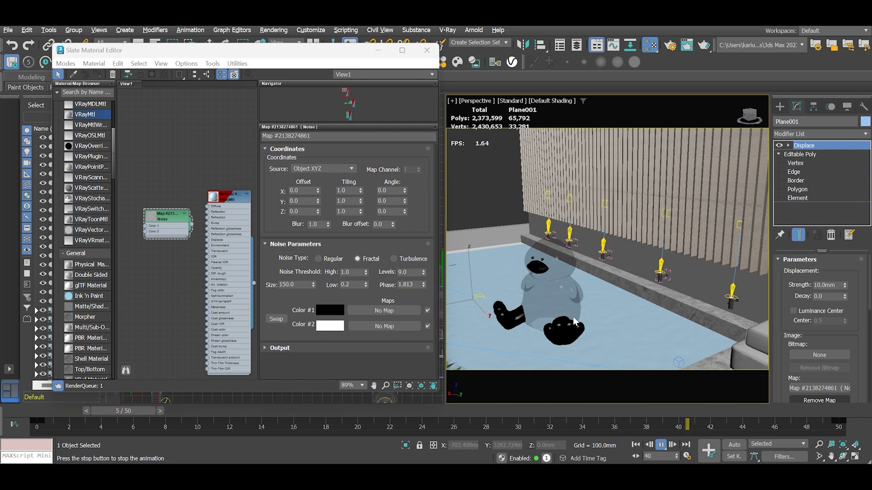
Step: Duplicate the Noise map in the material editor and change the copy's animated Phase, starting at frame 0
{"action": "left_click_drag", "start_coordinate": [166, 217], "coordinate": [165, 272], "text": "shift"}
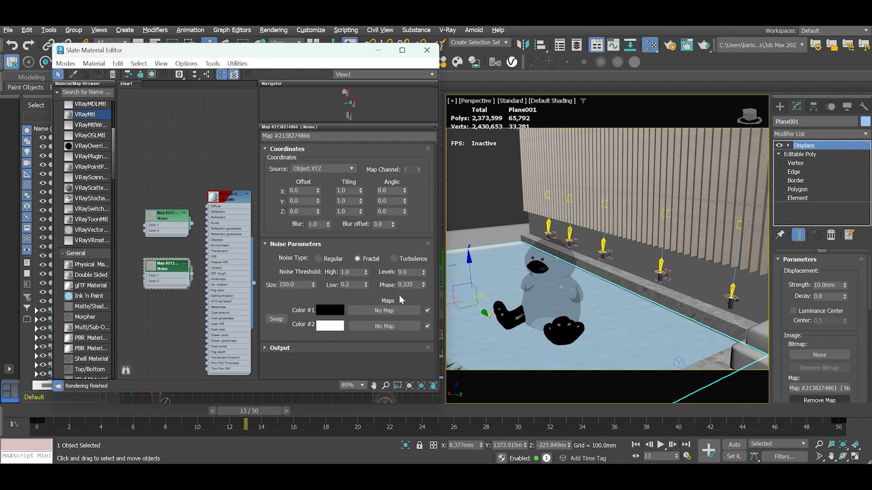
{"action": "left_click", "coordinate": [171, 270]}
{"action": "left_click_drag", "start_coordinate": [244, 408], "coordinate": [20, 410]}
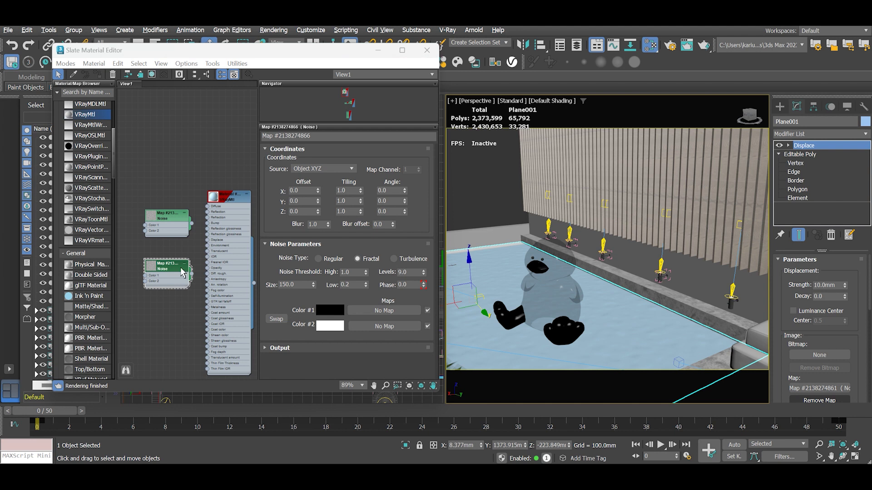
{"action": "double_click", "coordinate": [406, 285]}
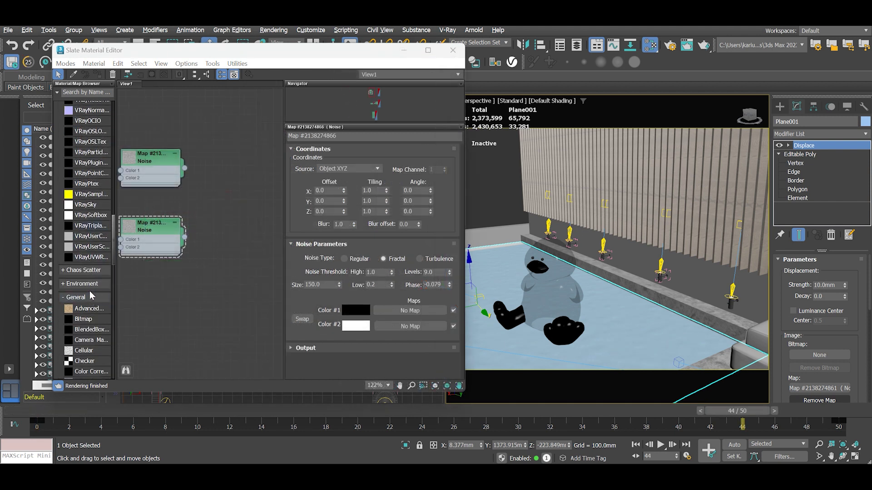
Step: Add a Mix map and connect the two Noise maps to its Color 1 and Color 2 inputs
{"action": "scroll", "coordinate": [90, 290], "scroll_direction": "down", "scroll_amount": 2}
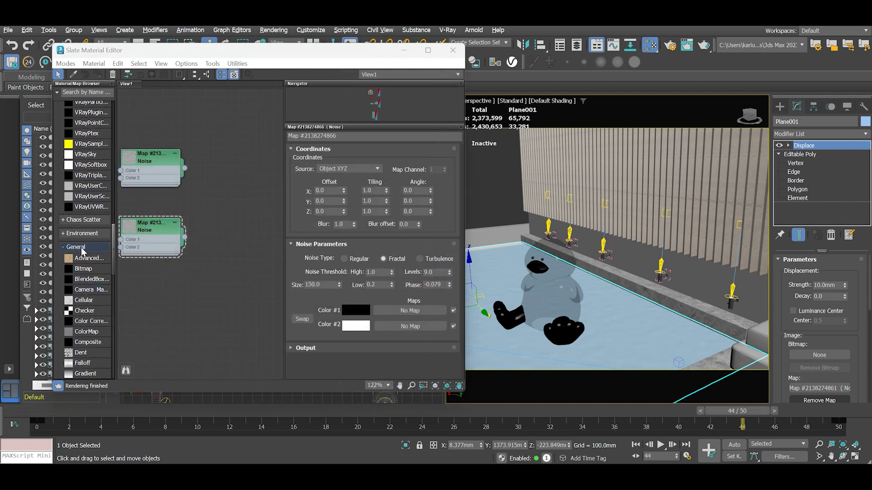
{"action": "scroll", "coordinate": [85, 257], "scroll_direction": "down", "scroll_amount": 2}
{"action": "scroll", "coordinate": [86, 327], "scroll_direction": "down", "scroll_amount": 1}
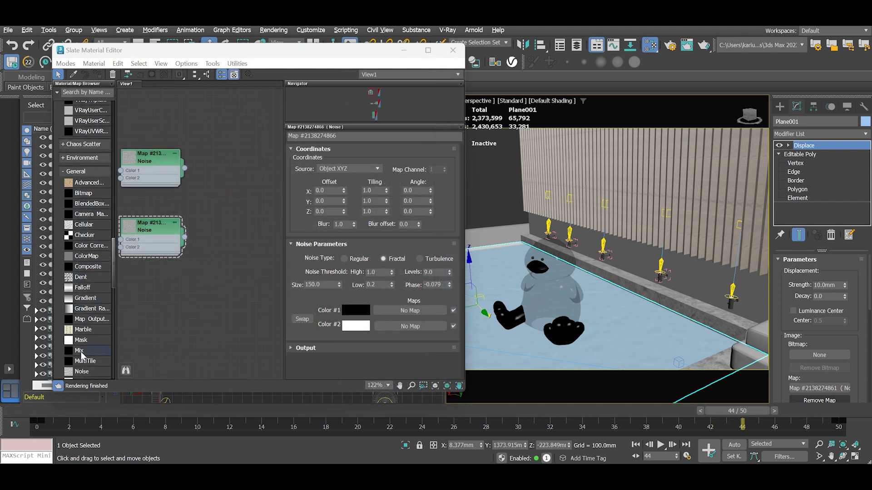
{"action": "left_click_drag", "start_coordinate": [80, 355], "coordinate": [206, 187]}
{"action": "left_click", "coordinate": [223, 179]}
{"action": "left_click_drag", "start_coordinate": [185, 236], "coordinate": [206, 196]}
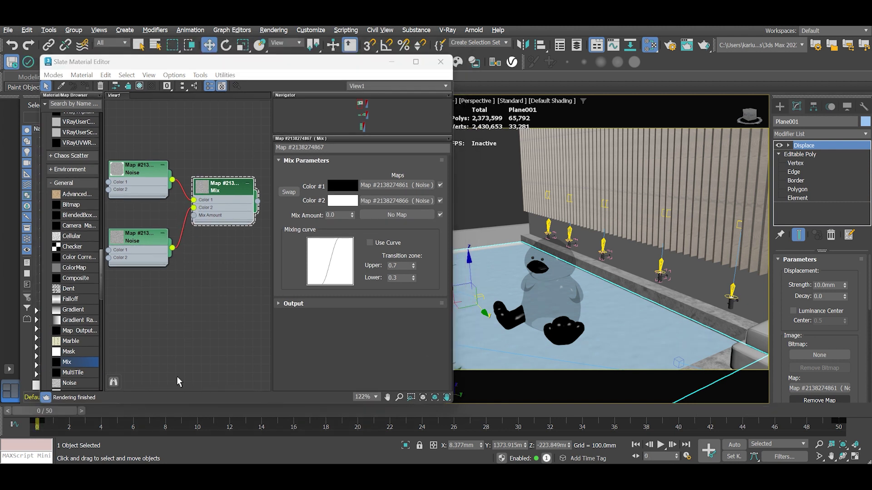
Step: Animate the Mix map's Mix Amount with an Auto Key keyframe at frame 50
{"action": "left_click", "coordinate": [735, 446]}
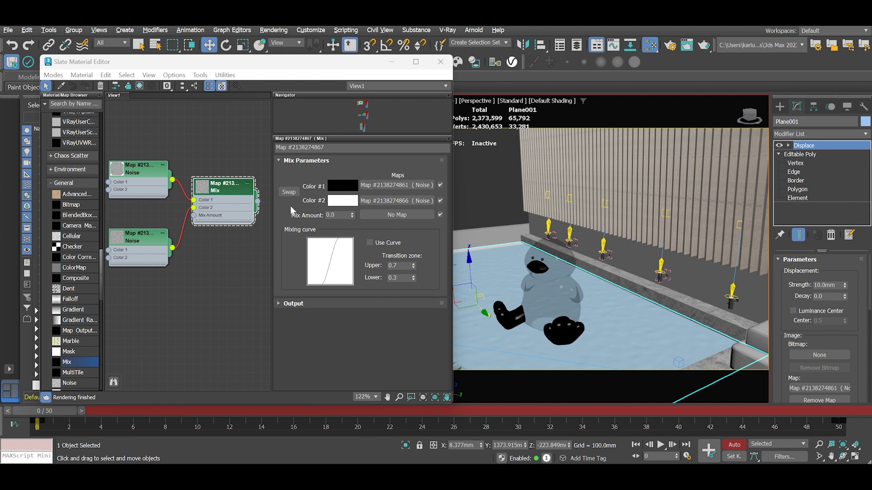
{"action": "left_click_drag", "start_coordinate": [49, 413], "coordinate": [859, 414]}
{"action": "left_click_drag", "start_coordinate": [344, 216], "coordinate": [298, 215]}
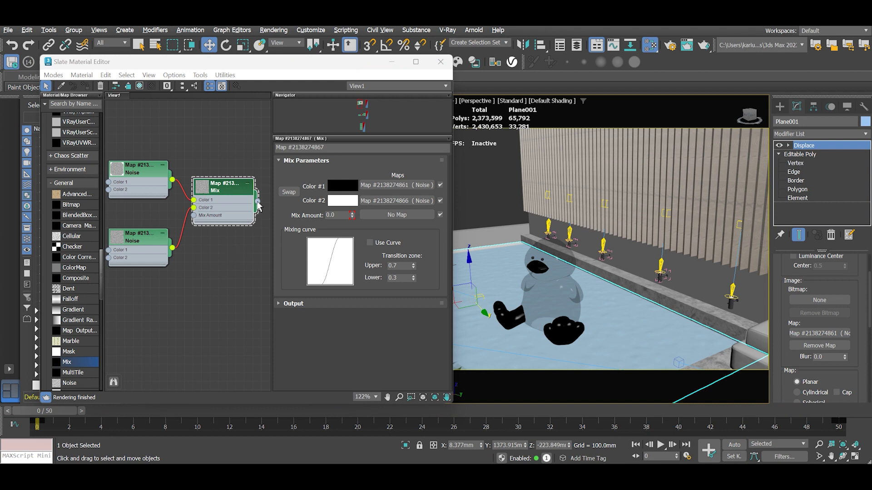
Step: Assign the Mix map as an instance to the Displace modifier's Map slot and play back the water near the duck
{"action": "left_click_drag", "start_coordinate": [258, 207], "coordinate": [820, 334]}
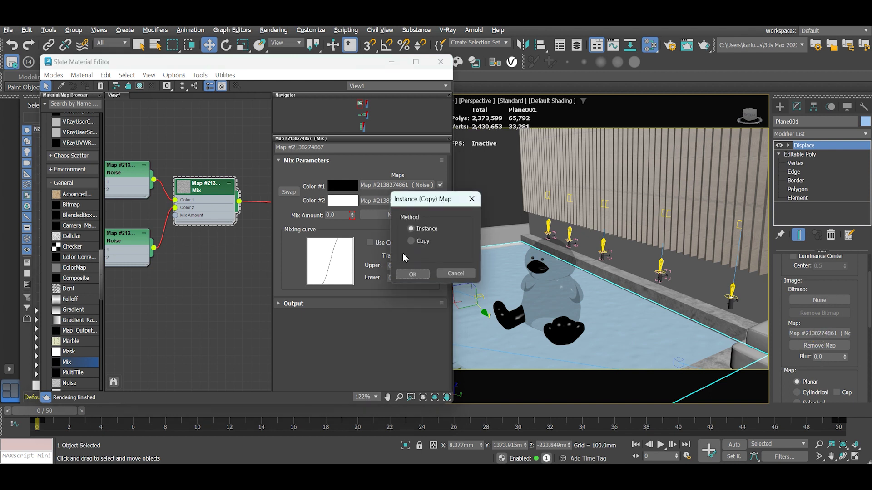
{"action": "left_click", "coordinate": [411, 274]}
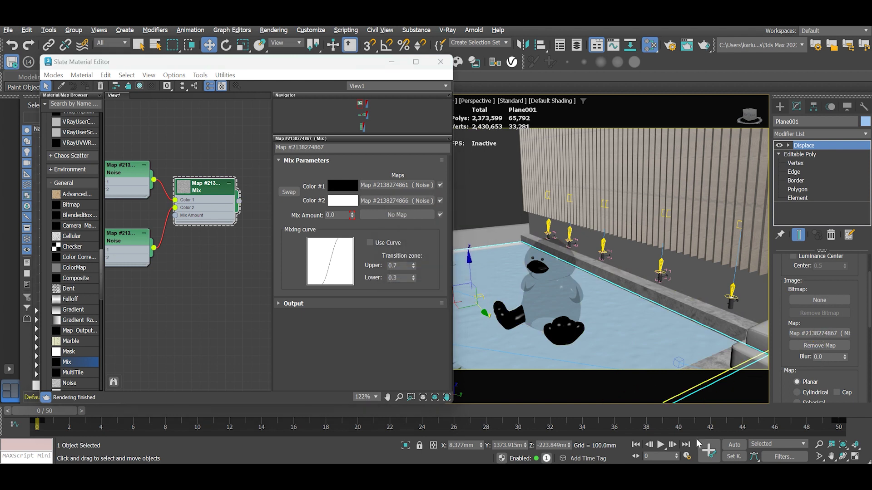
{"action": "left_click", "coordinate": [660, 444]}
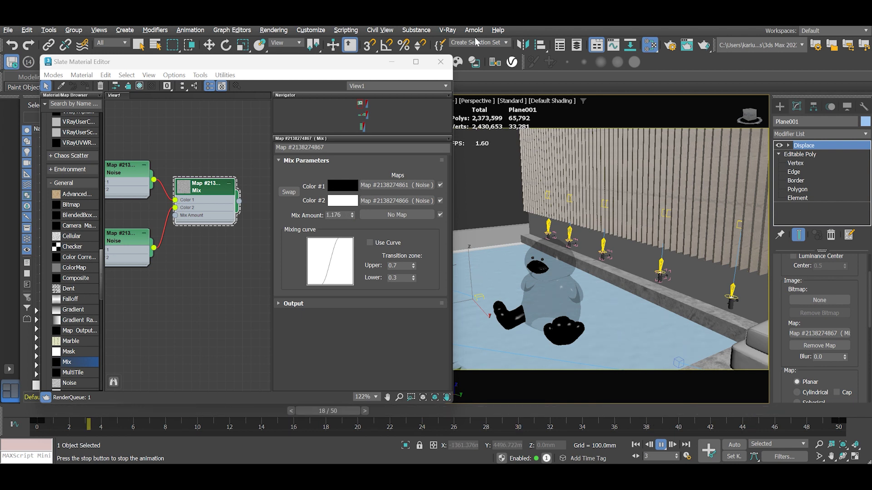
{"action": "left_click_drag", "start_coordinate": [335, 70], "coordinate": [379, 55]}
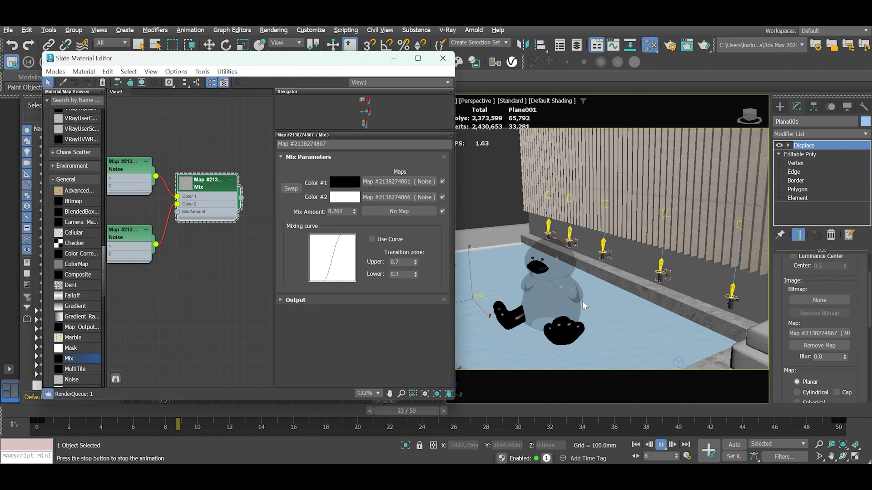
{"action": "scroll", "coordinate": [600, 326], "scroll_direction": "up", "scroll_amount": 3}
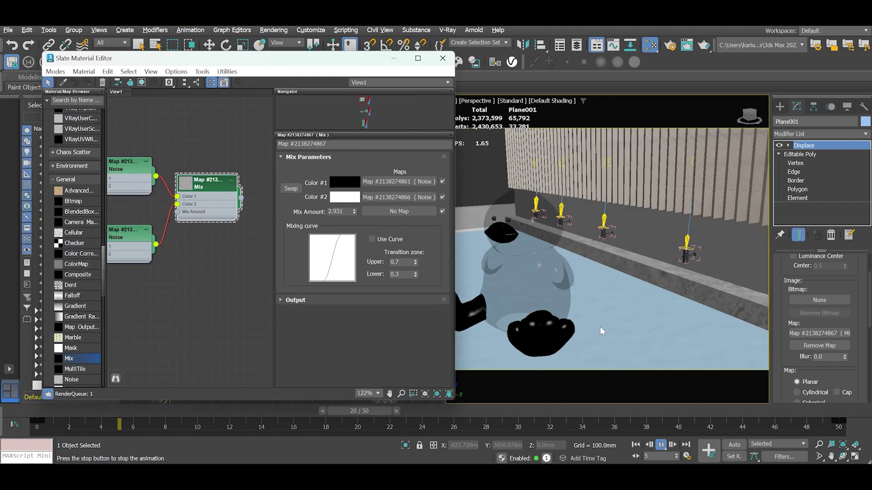
{"action": "scroll", "coordinate": [630, 329], "scroll_direction": "up", "scroll_amount": 2}
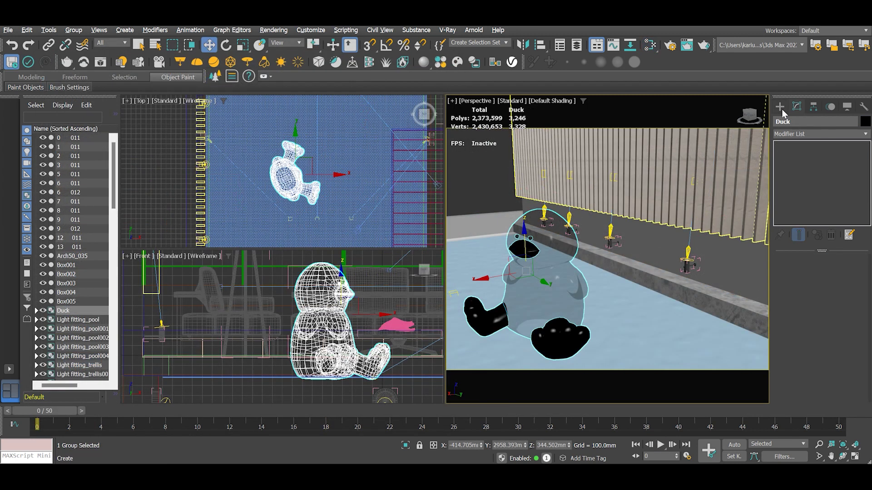
Step: Create a Dummy helper on the pool water beside the duck
{"action": "left_click", "coordinate": [780, 107]}
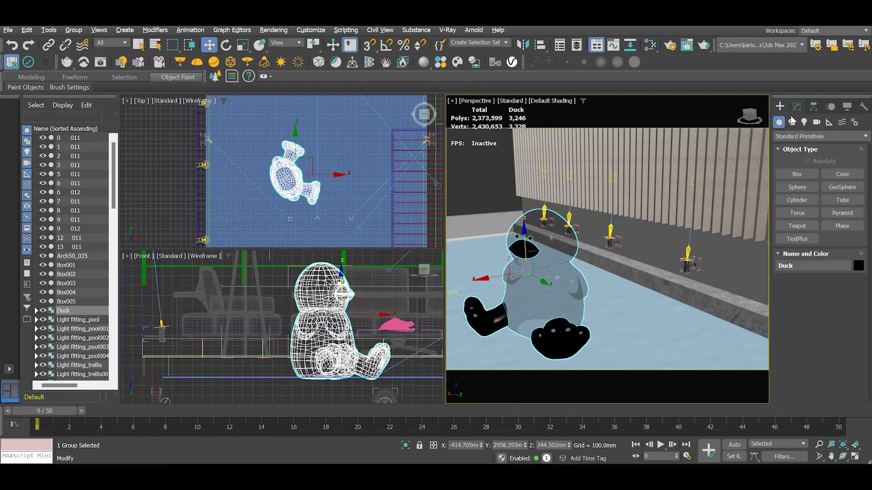
{"action": "left_click", "coordinate": [842, 123]}
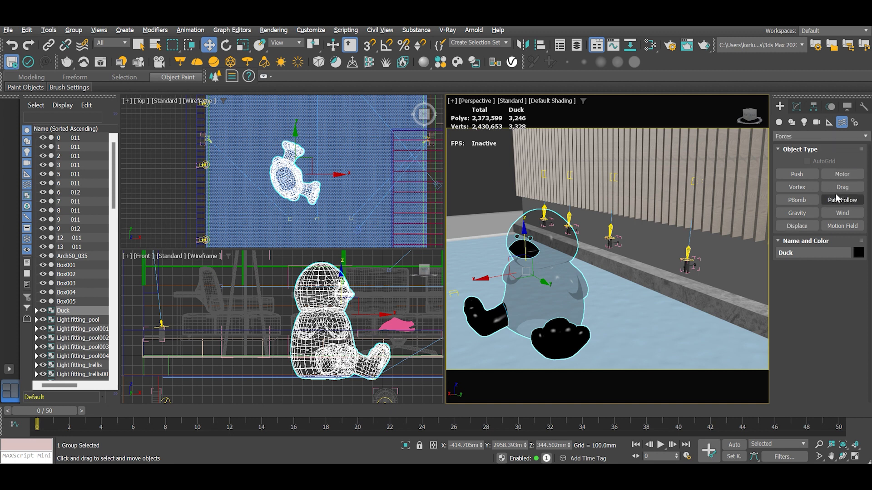
{"action": "left_click", "coordinate": [829, 122]}
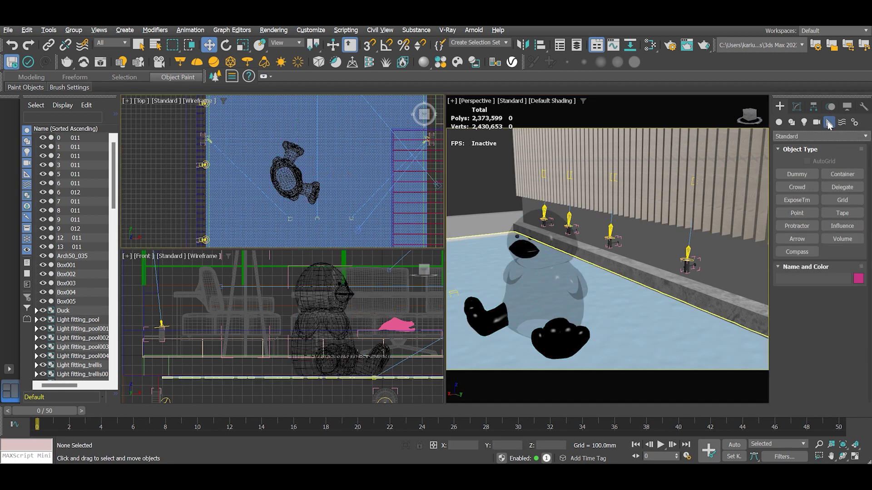
{"action": "left_click", "coordinate": [797, 174]}
{"action": "left_click", "coordinate": [614, 307]}
{"action": "left_click_drag", "start_coordinate": [613, 307], "coordinate": [646, 248]}
Step: Move the dummy helper in the Top view so that it is centered on the duck
{"action": "scroll", "coordinate": [266, 179], "scroll_direction": "down", "scroll_amount": 2}
{"action": "left_click", "coordinate": [209, 46]}
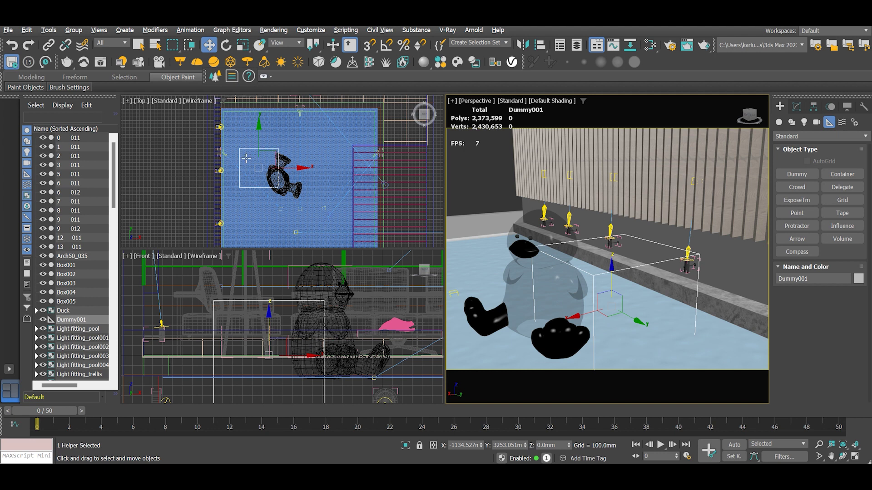
{"action": "left_click", "coordinate": [245, 158]}
{"action": "left_click_drag", "start_coordinate": [259, 169], "coordinate": [285, 173]}
Step: Apply an Attachment Constraint to the dummy helper, picking the pool water plane as the surface to attach to
{"action": "left_click", "coordinate": [190, 30]}
{"action": "mouse_move", "coordinate": [197, 72]}
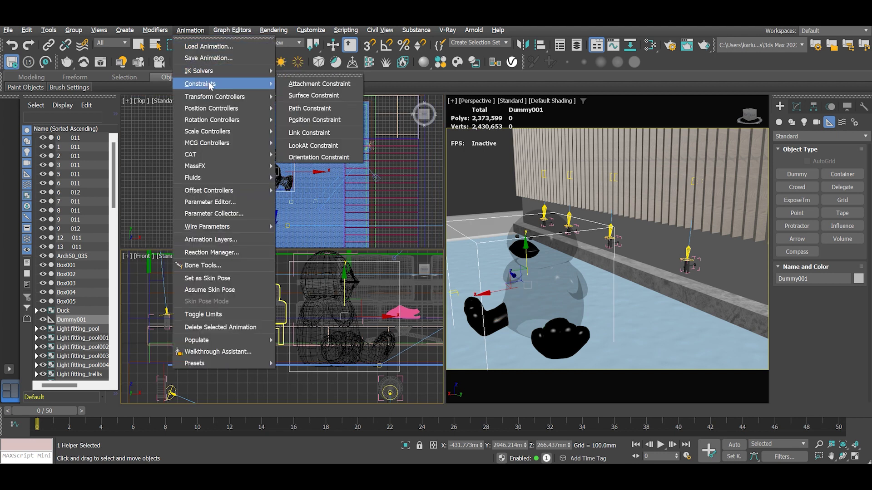
{"action": "left_click", "coordinate": [331, 85]}
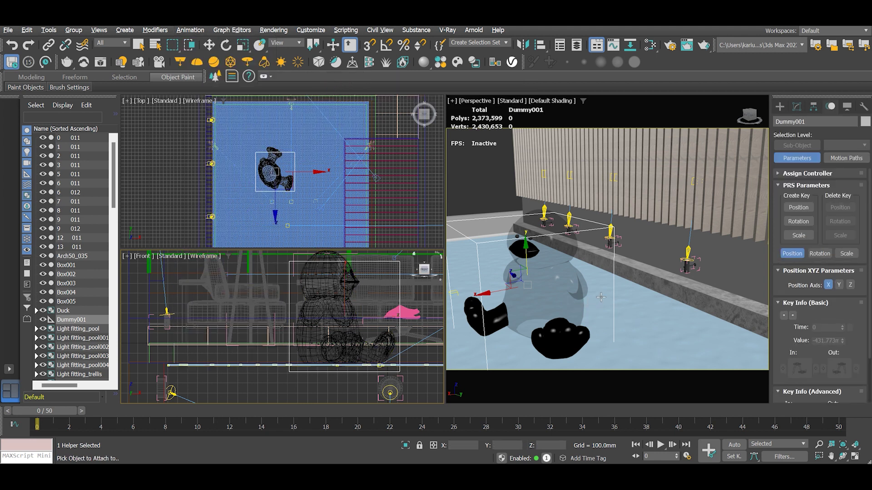
{"action": "scroll", "coordinate": [601, 297], "scroll_direction": "down", "scroll_amount": 3}
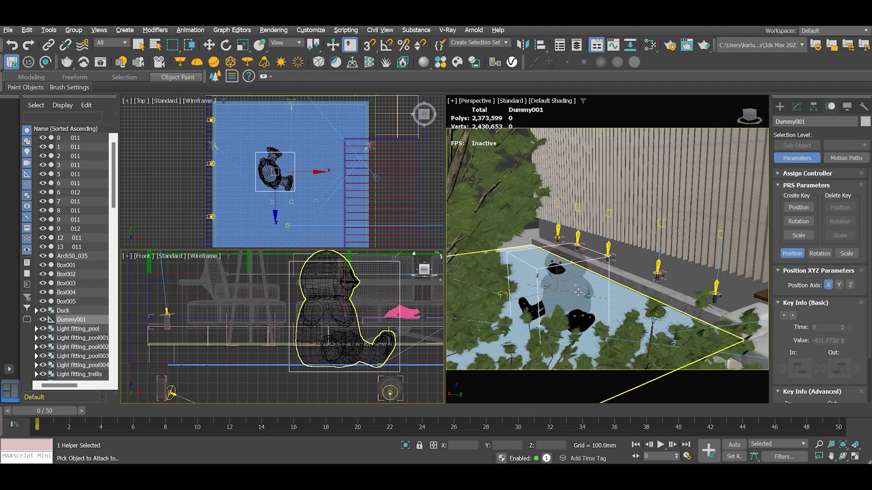
{"action": "left_click", "coordinate": [620, 301]}
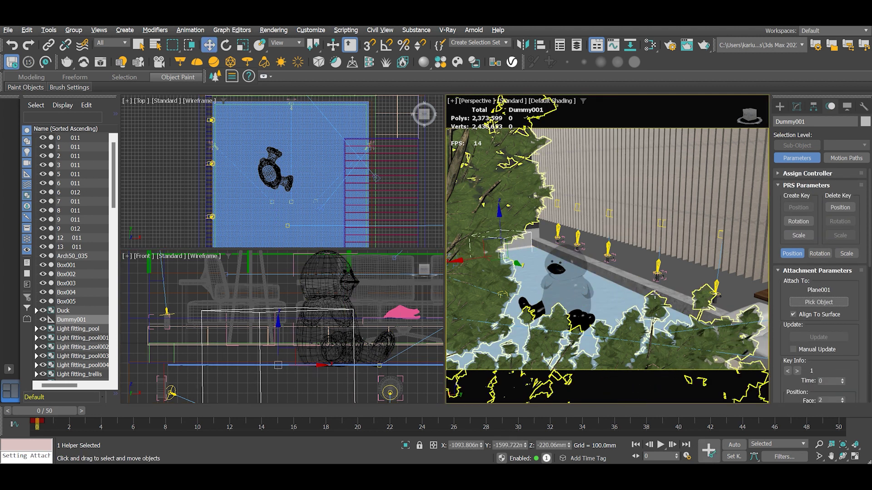
Step: Play back the animation to check the attached dummy's movement on the water, then return to the first frame
{"action": "key", "text": "/"}
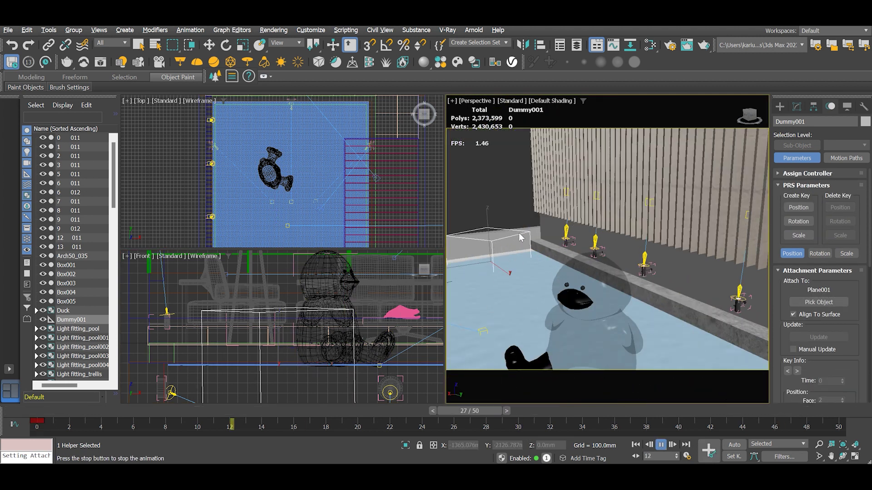
{"action": "middle_click_drag", "start_coordinate": [513, 254], "coordinate": [574, 254]}
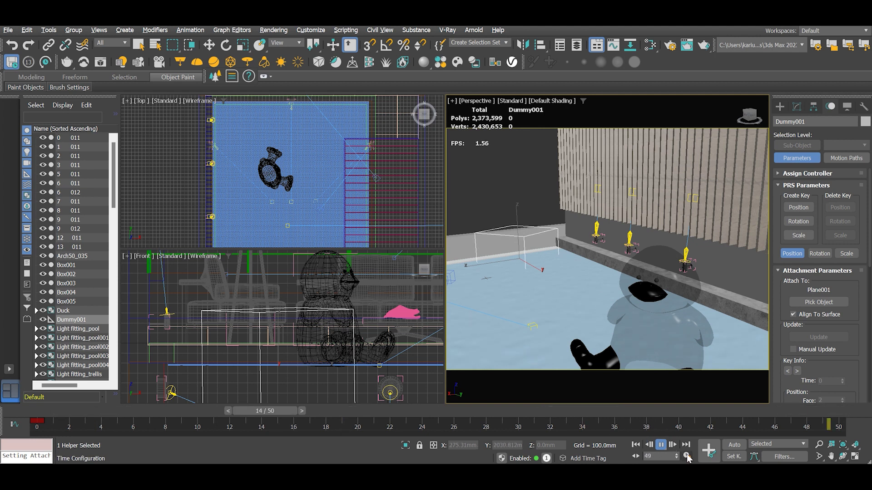
{"action": "left_click", "coordinate": [660, 445]}
{"action": "key", "text": "w"}
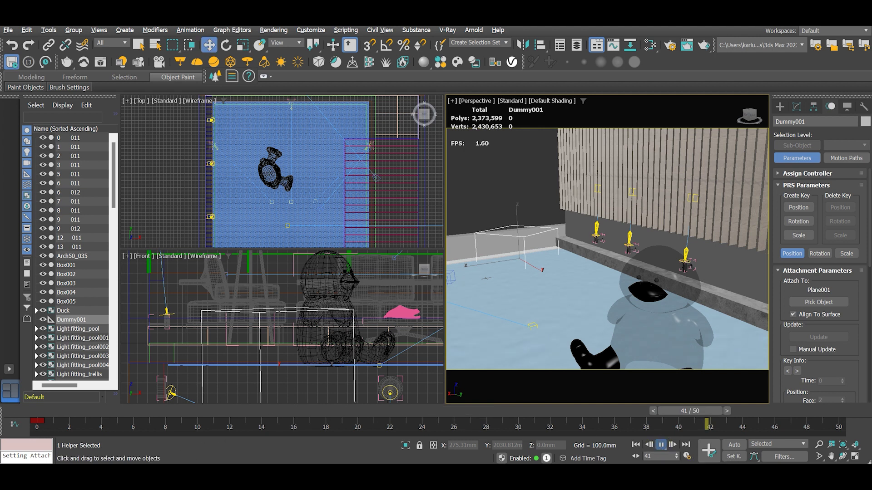
{"action": "key", "text": "Home"}
Step: Set the dummy's attachment position on the water surface, moving it from the pool corner to beside the duck
{"action": "left_click_drag", "start_coordinate": [560, 259], "coordinate": [635, 235]}
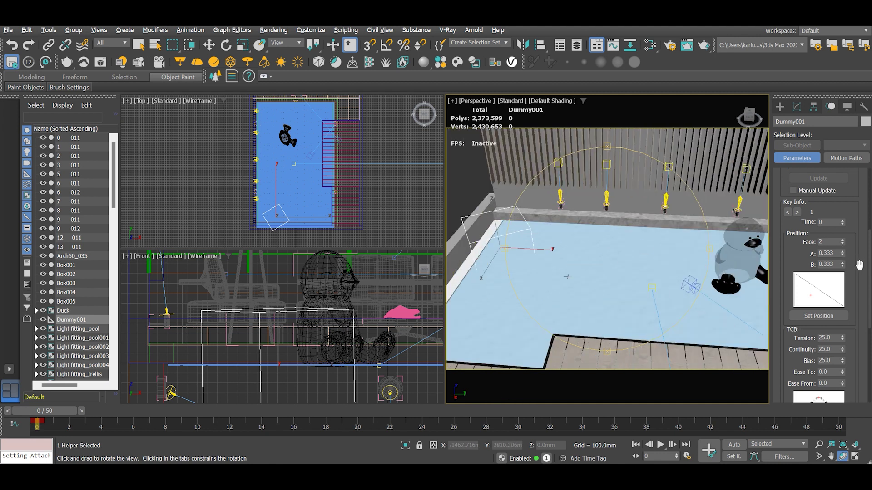
{"action": "left_click_drag", "start_coordinate": [856, 264], "coordinate": [850, 247]}
{"action": "left_click", "coordinate": [824, 287]}
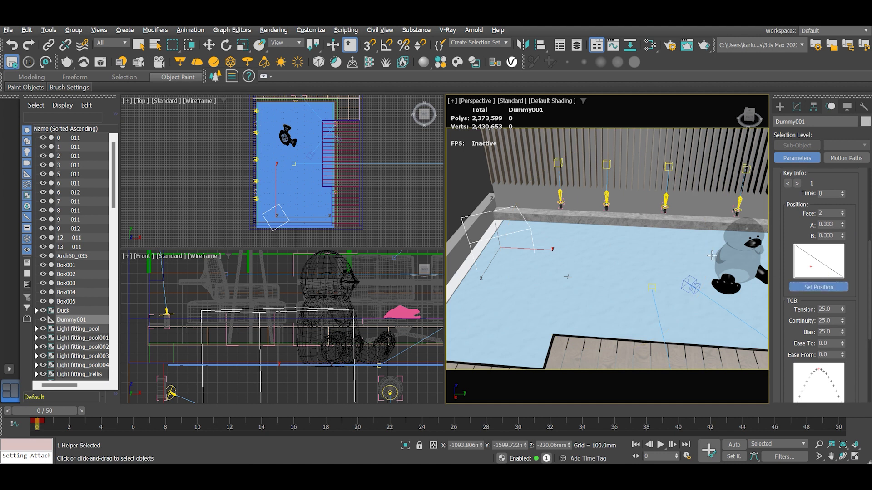
{"action": "left_click", "coordinate": [736, 253]}
{"action": "left_click_drag", "start_coordinate": [630, 261], "coordinate": [716, 268]}
{"action": "middle_click_drag", "start_coordinate": [714, 269], "coordinate": [626, 268]}
{"action": "left_click_drag", "start_coordinate": [611, 267], "coordinate": [640, 266]}
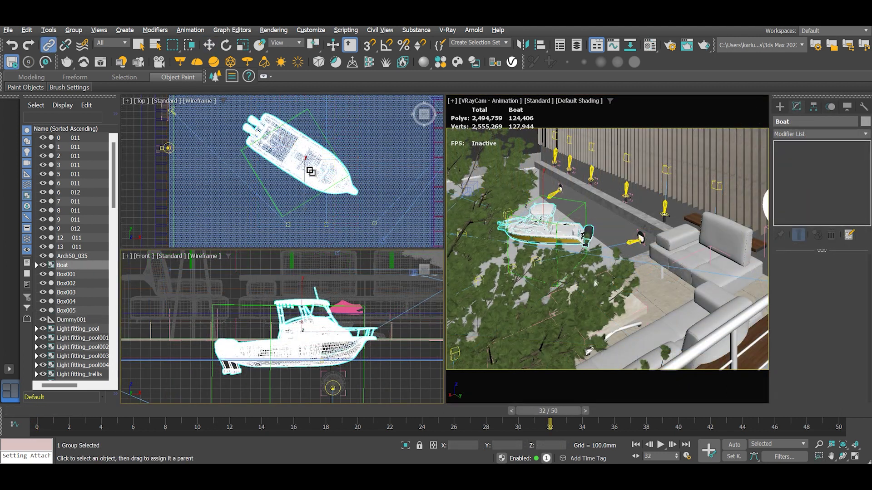
Step: Link the Boat group to the dummy helper as its parent and play back the animation
{"action": "scroll", "coordinate": [310, 171], "scroll_direction": "up", "scroll_amount": 2}
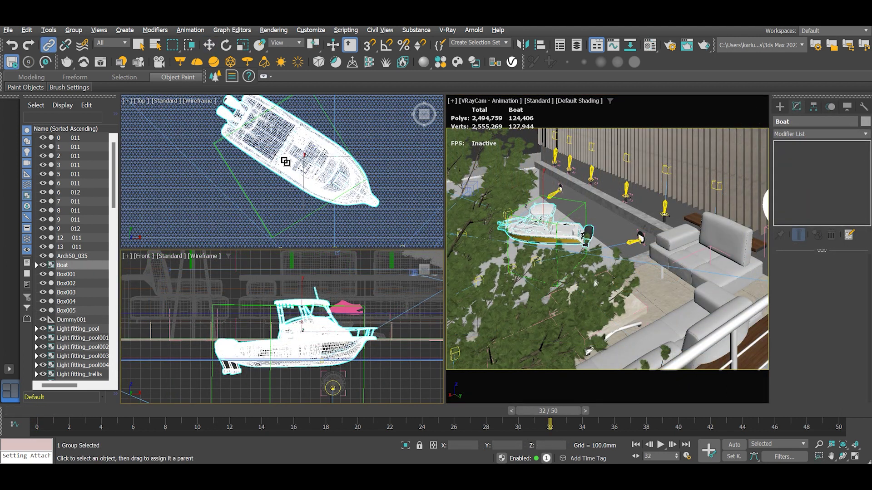
{"action": "left_click_drag", "start_coordinate": [287, 209], "coordinate": [305, 229]}
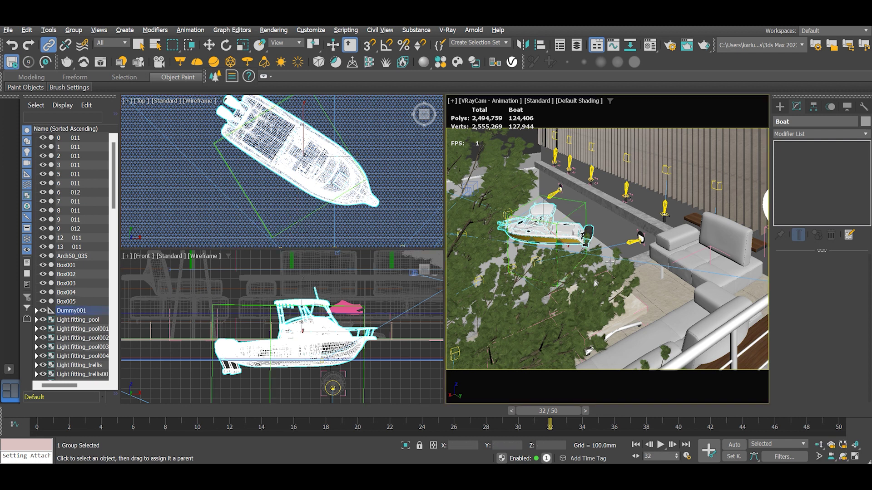
{"action": "left_click", "coordinate": [661, 447]}
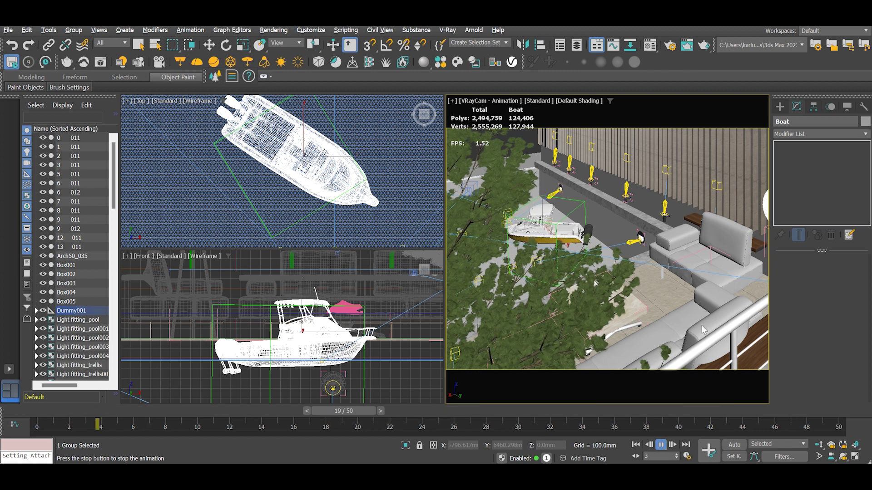
{"action": "key", "text": "p"}
{"action": "middle_click_drag", "start_coordinate": [538, 320], "coordinate": [602, 268]}
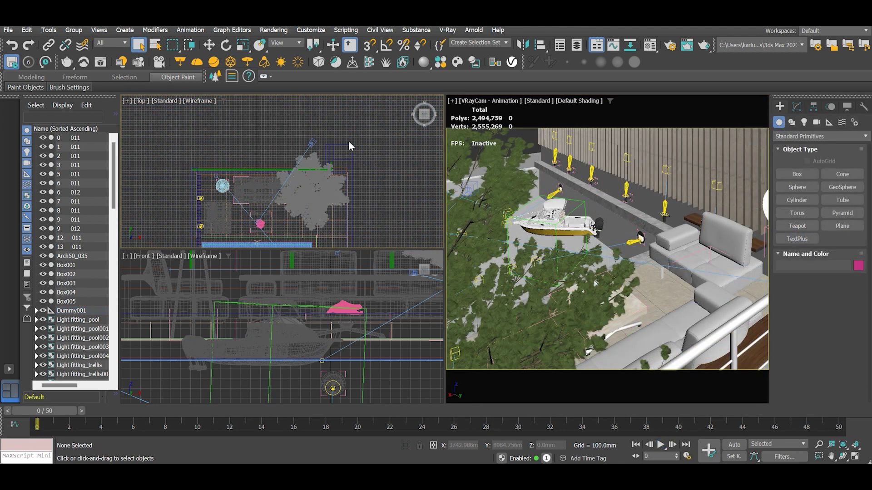
Step: Select the VRayCam - Animation camera and review its lens, aperture, motion blur, exposure, resolution and tilt settings
{"action": "middle_click_drag", "start_coordinate": [320, 151], "coordinate": [342, 102]}
{"action": "scroll", "coordinate": [268, 217], "scroll_direction": "down", "scroll_amount": 3}
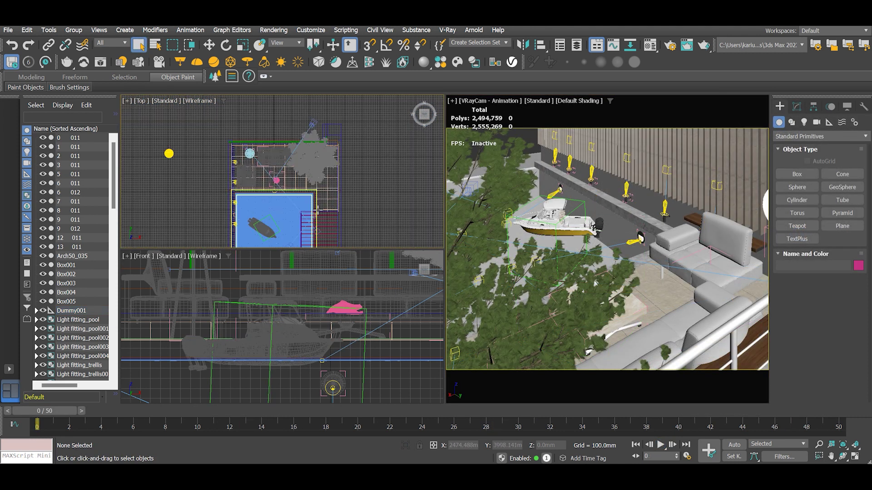
{"action": "scroll", "coordinate": [316, 117], "scroll_direction": "up", "scroll_amount": 6}
{"action": "left_click", "coordinate": [312, 137]}
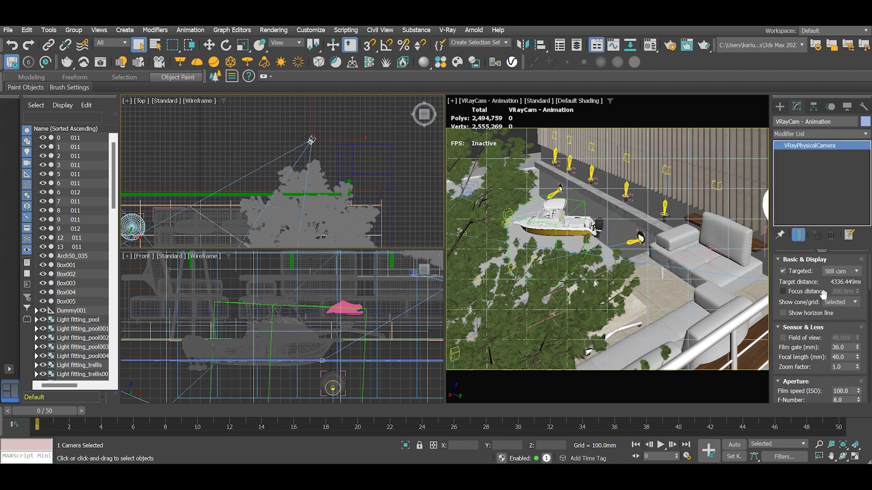
{"action": "left_click_drag", "start_coordinate": [847, 320], "coordinate": [844, 258]}
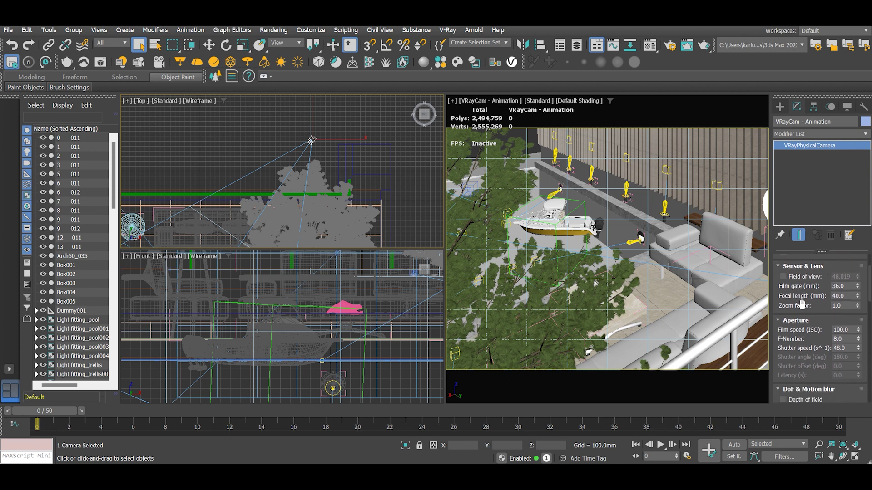
{"action": "left_click_drag", "start_coordinate": [813, 340], "coordinate": [813, 310]}
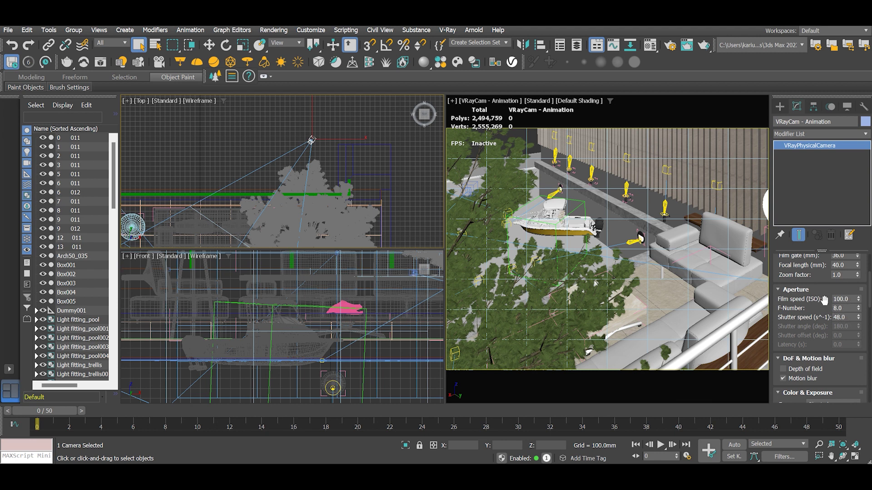
{"action": "left_click_drag", "start_coordinate": [821, 346], "coordinate": [822, 304]}
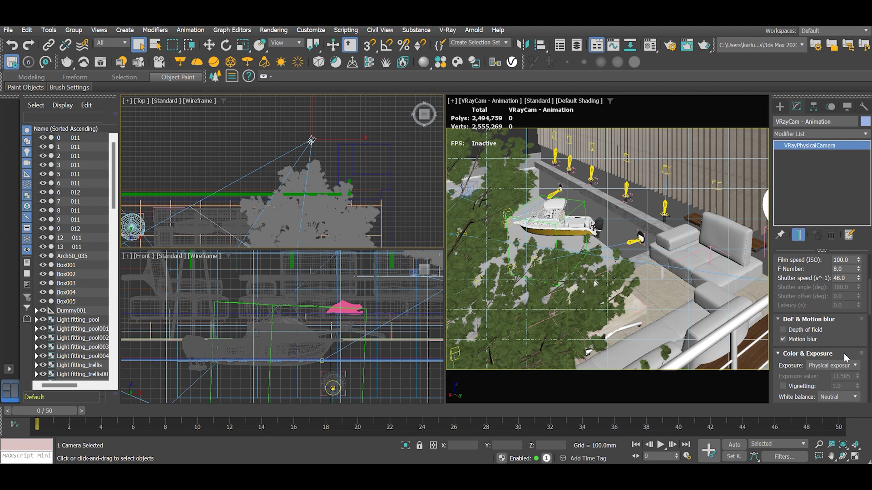
{"action": "left_click_drag", "start_coordinate": [844, 351], "coordinate": [846, 259]}
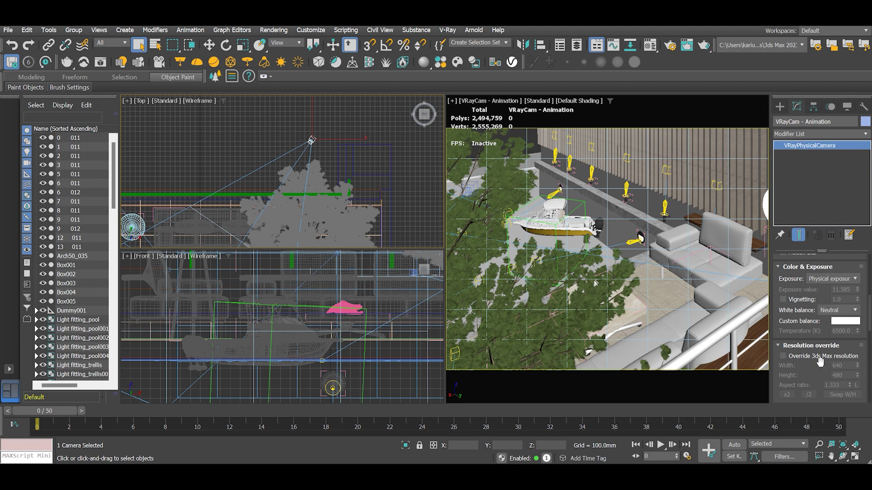
{"action": "left_click_drag", "start_coordinate": [817, 362], "coordinate": [816, 265]}
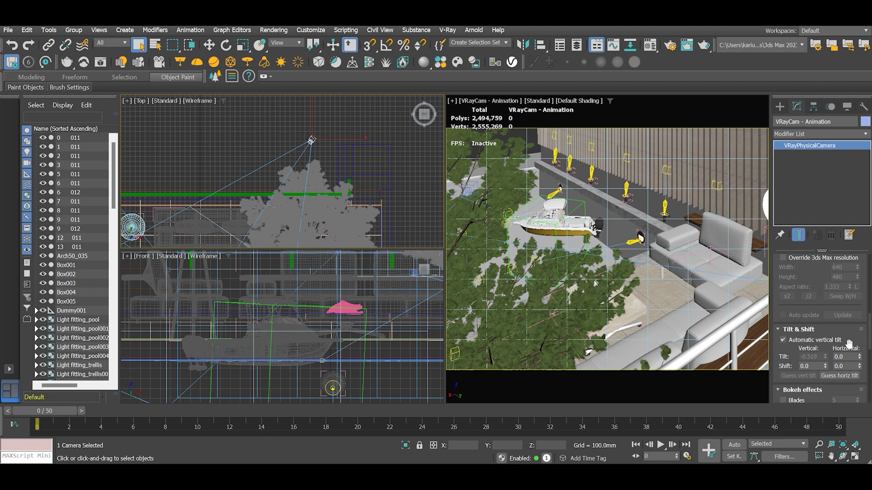
{"action": "left_click_drag", "start_coordinate": [849, 344], "coordinate": [849, 467]}
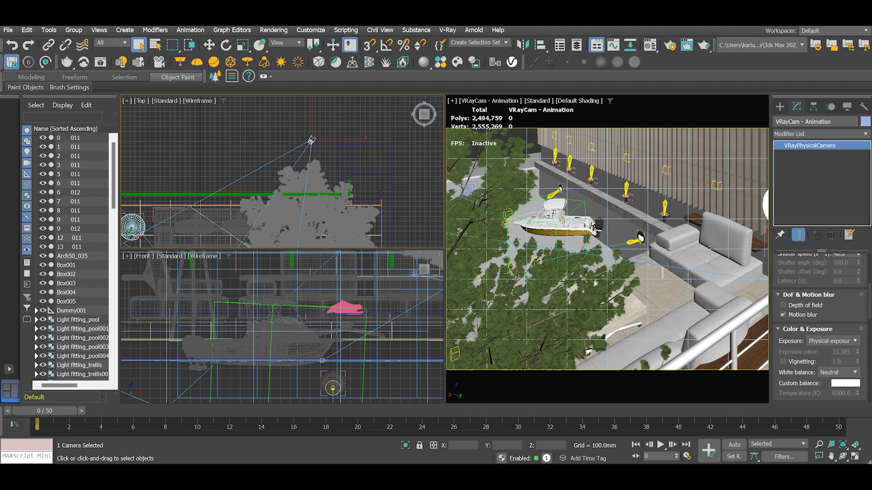
{"action": "left_click", "coordinate": [400, 172]}
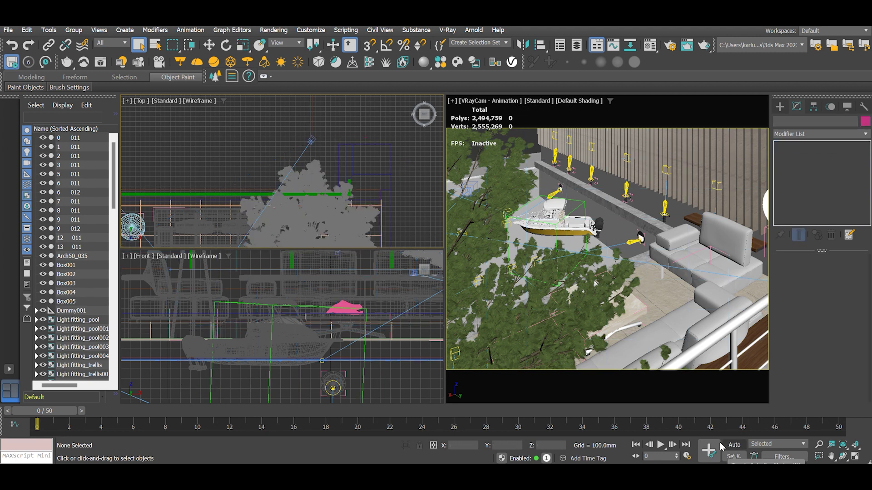
Step: Review the frame rate and animation length in the time configuration, and the common output settings in Render Setup
{"action": "left_click", "coordinate": [687, 457]}
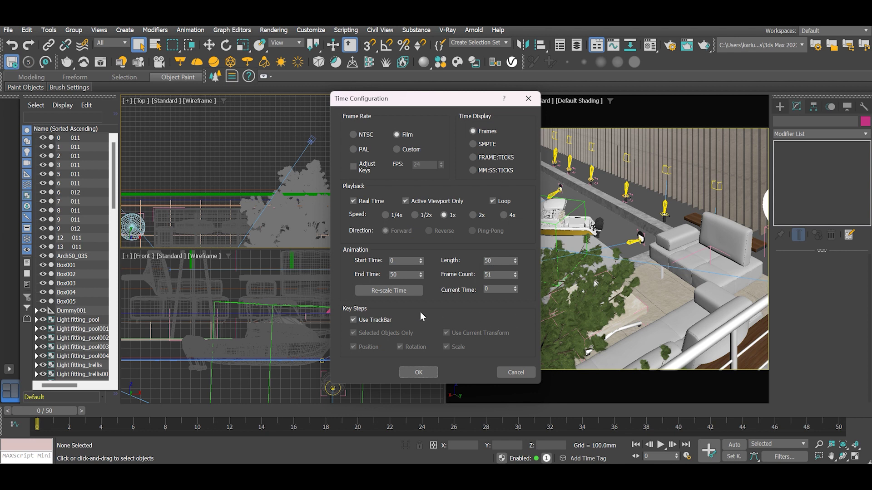
{"action": "left_click", "coordinate": [418, 373]}
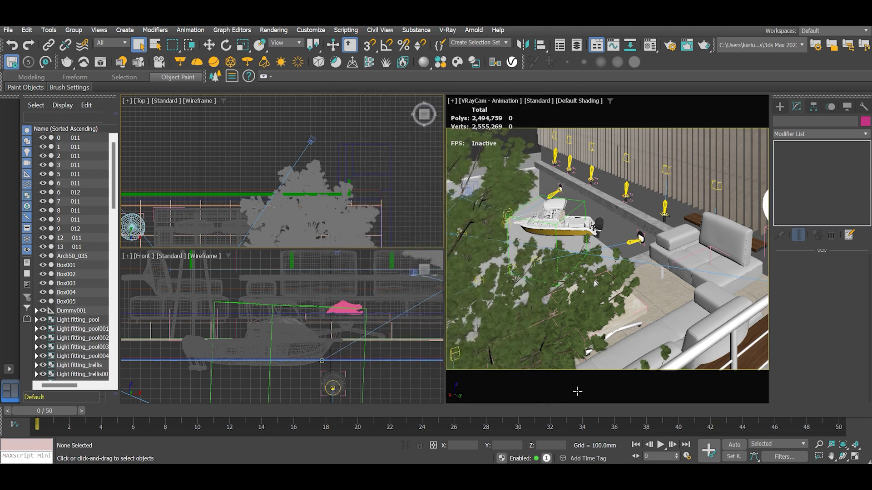
{"action": "left_click", "coordinate": [668, 45]}
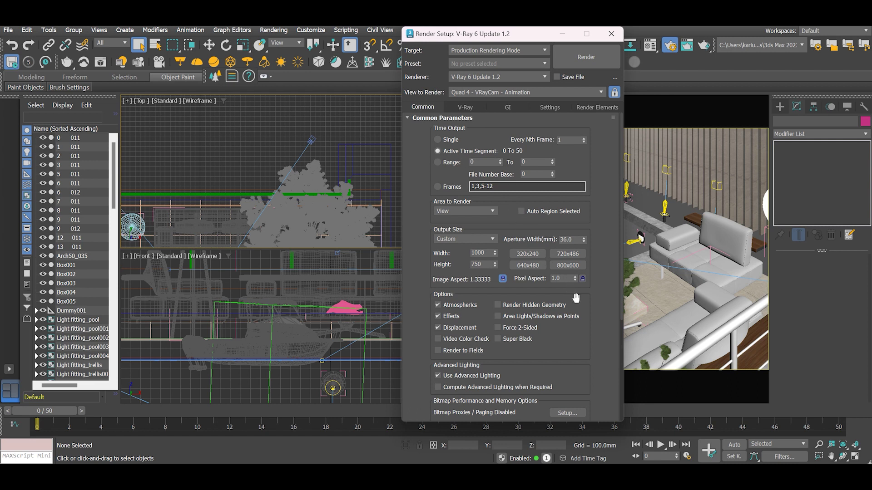
{"action": "left_click_drag", "start_coordinate": [586, 304], "coordinate": [586, 281]}
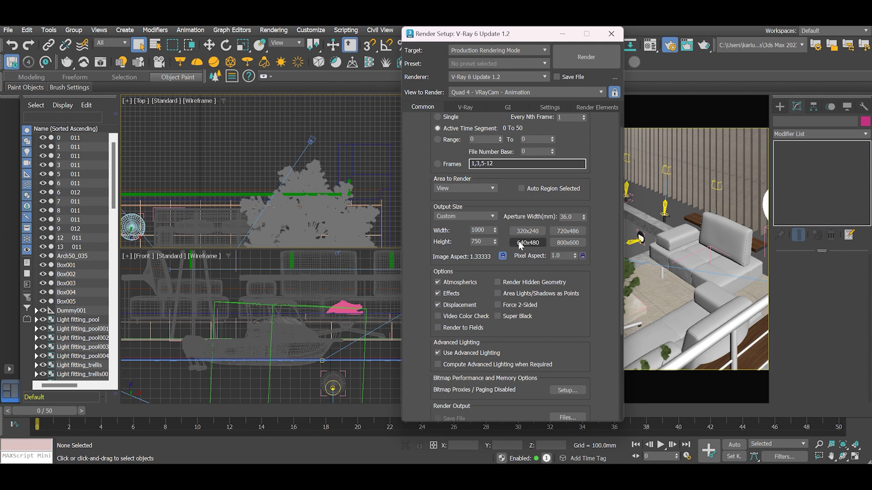
{"action": "left_click_drag", "start_coordinate": [572, 308], "coordinate": [565, 333]}
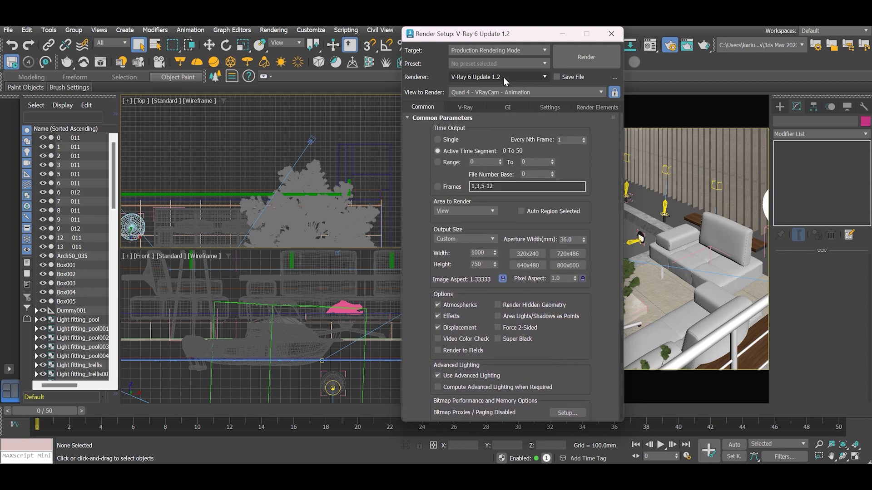
Step: Set the V-Ray progressive image sampler's noise threshold to 0.005 and its maximum subdivisions to 40
{"action": "left_click_drag", "start_coordinate": [519, 34], "coordinate": [622, 59]}
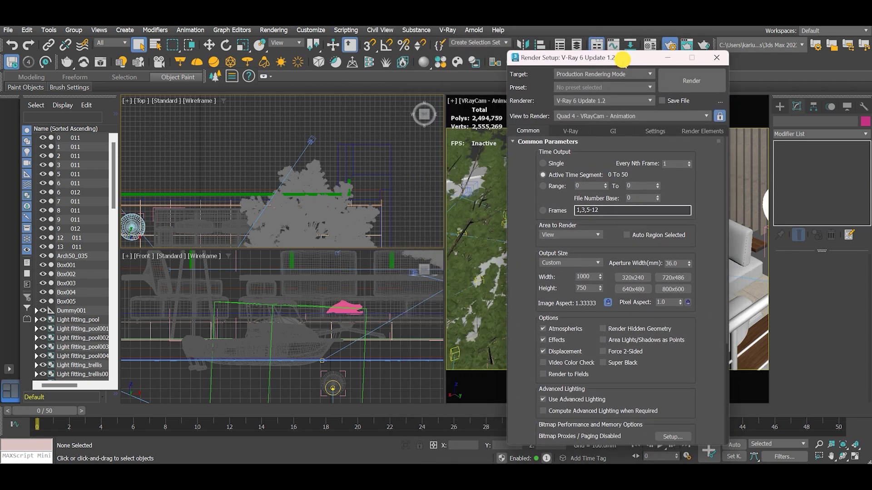
{"action": "left_click", "coordinate": [570, 131]}
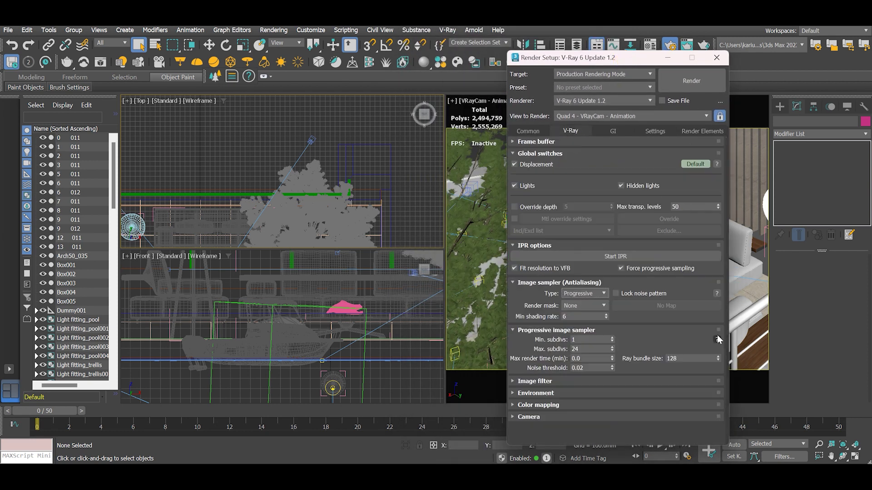
{"action": "left_click", "coordinate": [586, 368]}
{"action": "left_click", "coordinate": [591, 351]}
{"action": "type", "text": "40"}
Step: Change the V-Ray image filter type to Area and expand the Color mapping settings
{"action": "left_click", "coordinate": [554, 380]}
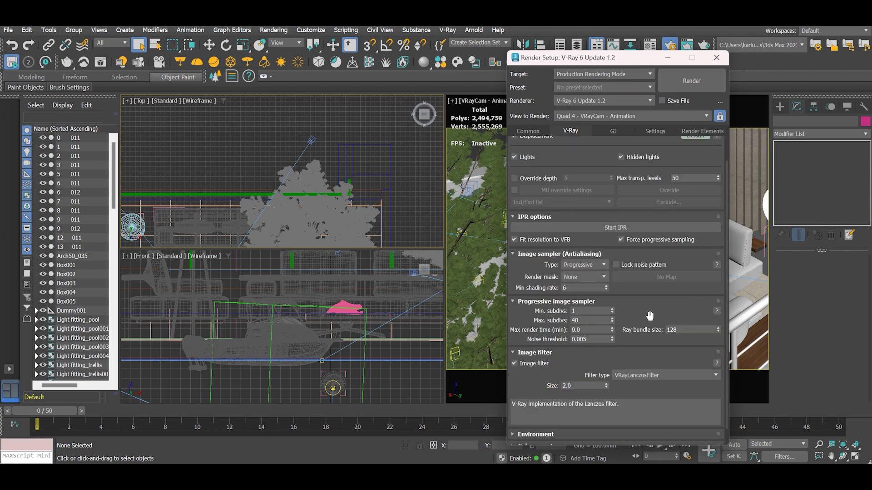
{"action": "left_click_drag", "start_coordinate": [624, 309], "coordinate": [629, 291]}
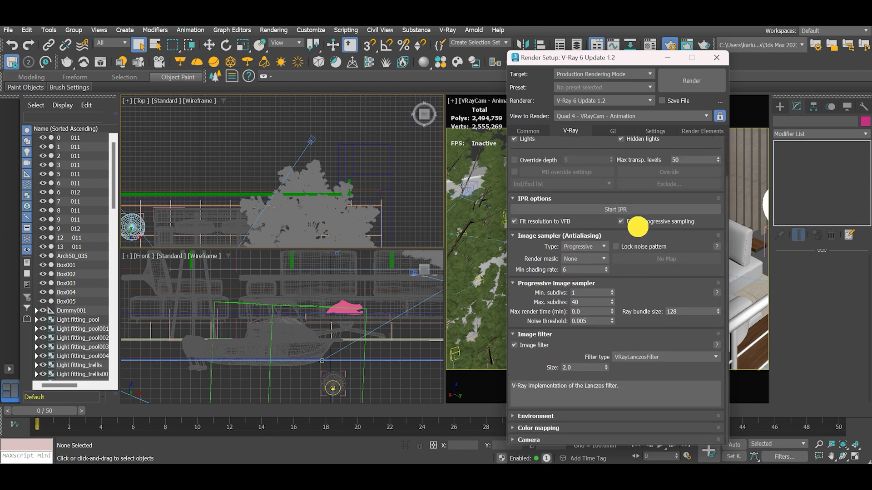
{"action": "left_click", "coordinate": [669, 358]}
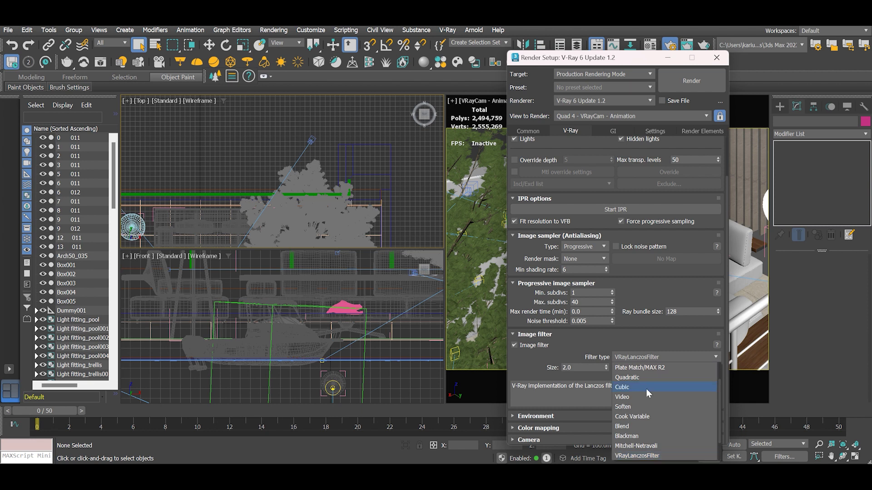
{"action": "left_click", "coordinate": [632, 368]}
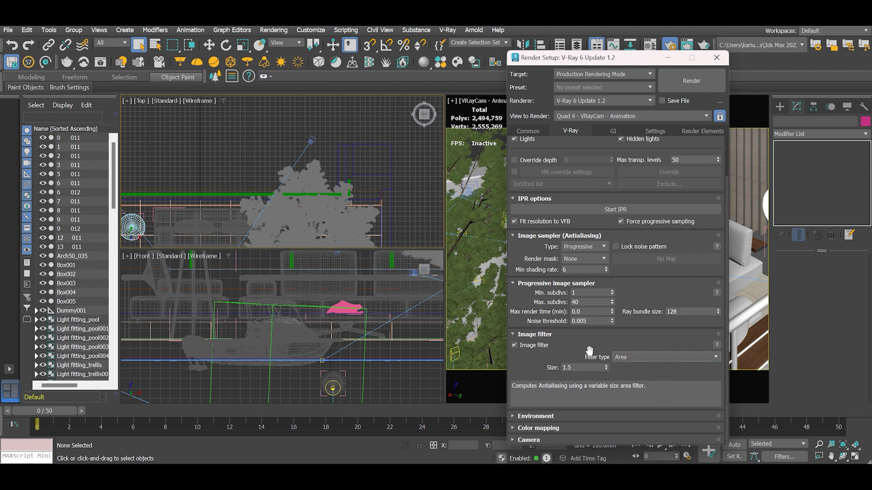
{"action": "left_click", "coordinate": [536, 428]}
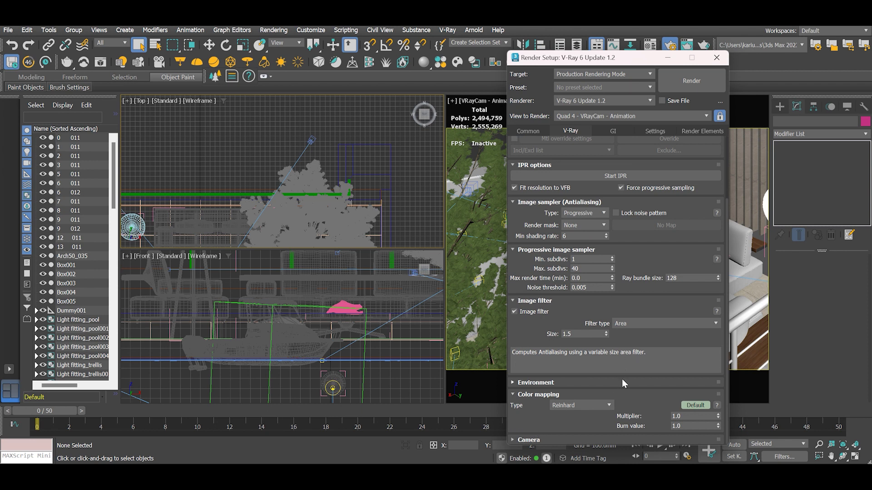
Step: Choose the color mapping type and collapse the Color mapping settings
{"action": "left_click", "coordinate": [581, 405]}
{"action": "left_click", "coordinate": [573, 422]}
{"action": "left_click", "coordinate": [660, 394]}
Step: Set the global illumination's irradiance map preset to High - animation
{"action": "left_click", "coordinate": [612, 131]}
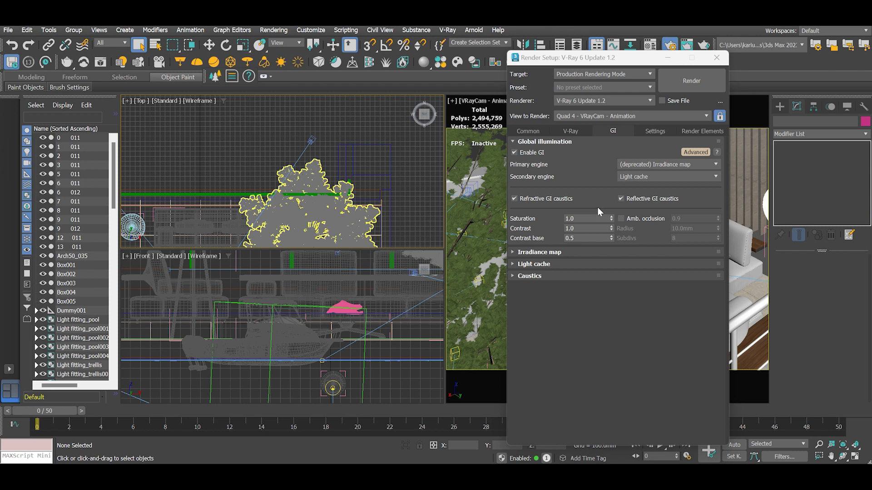
{"action": "left_click", "coordinate": [590, 252]}
{"action": "left_click", "coordinate": [633, 167]}
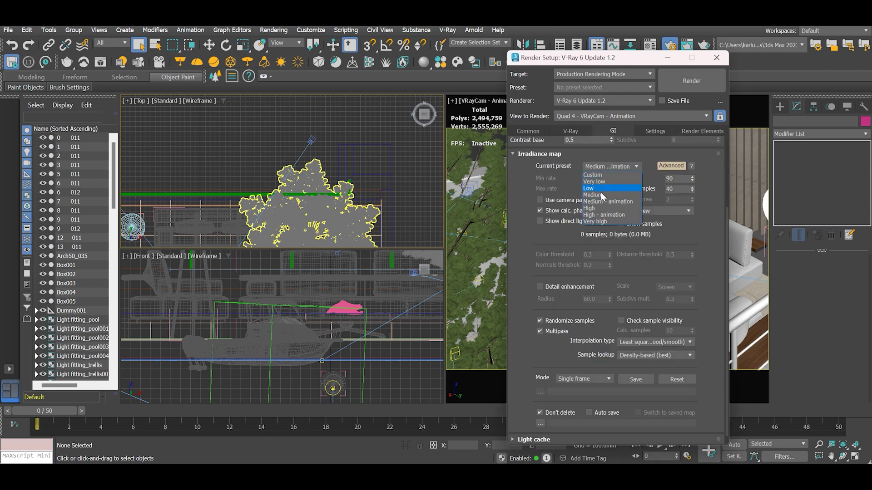
{"action": "left_click", "coordinate": [608, 219]}
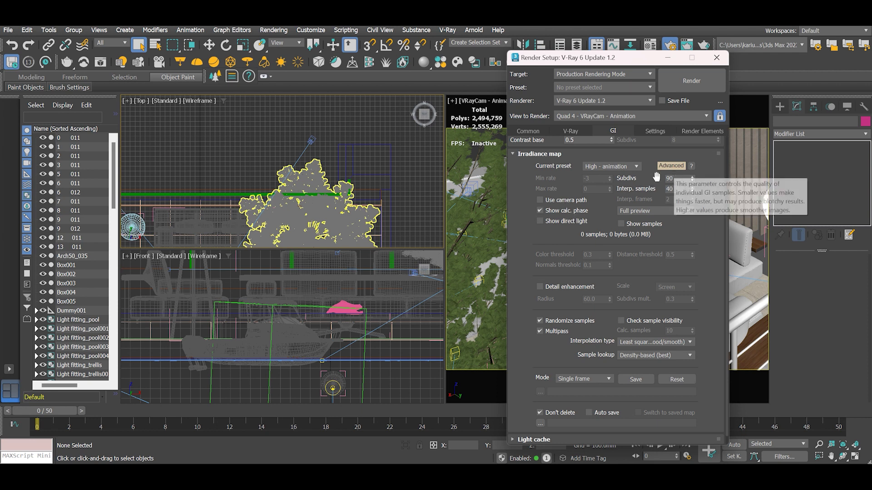
{"action": "scroll", "coordinate": [640, 268], "scroll_direction": "down", "scroll_amount": 1}
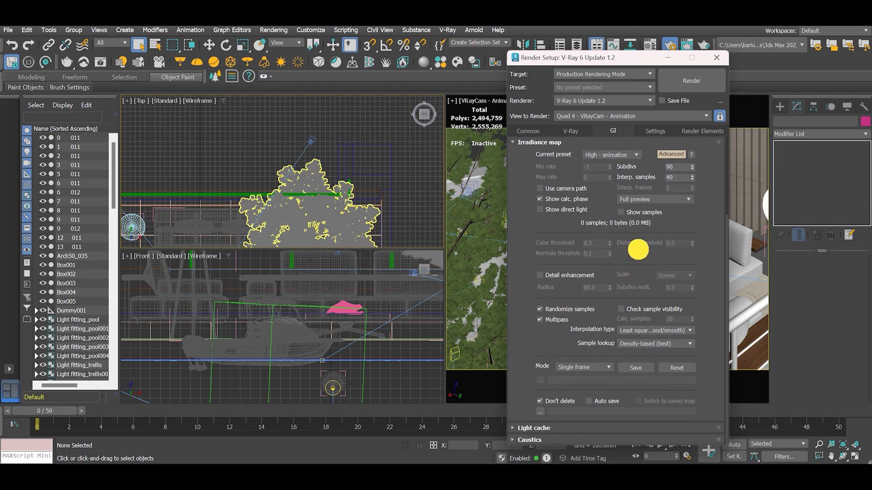
Step: Set the irradiance map mode to Animation (prepass) and auto-save the map as Irradiancemap in the Animation_Trees and Water folder
{"action": "left_click", "coordinate": [549, 427]}
{"action": "left_click_drag", "start_coordinate": [619, 268], "coordinate": [626, 169]}
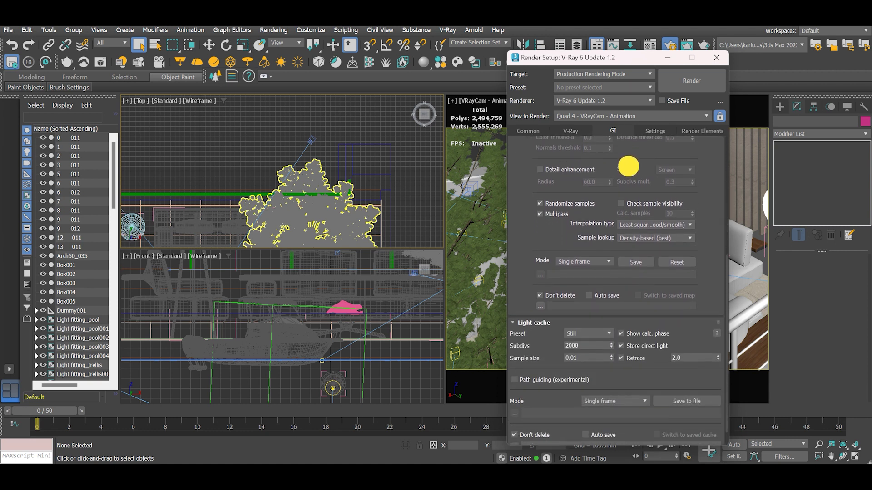
{"action": "left_click", "coordinate": [611, 260]}
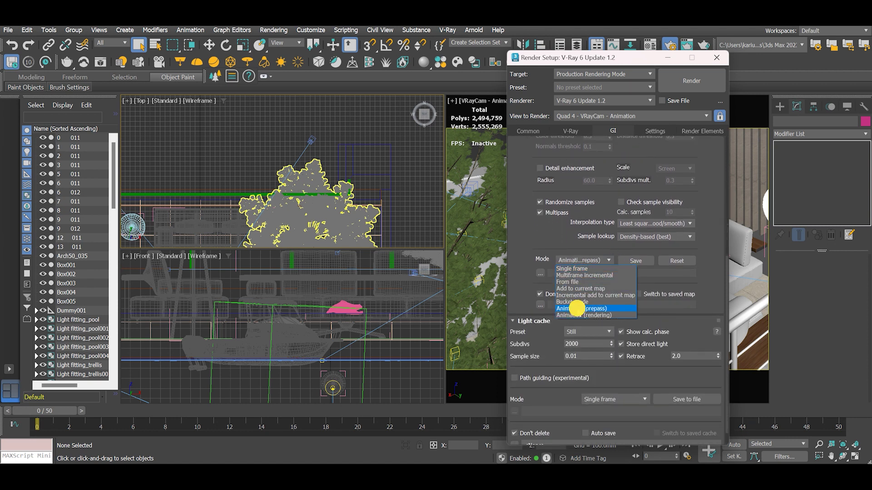
{"action": "left_click", "coordinate": [576, 310]}
{"action": "left_click", "coordinate": [540, 305]}
{"action": "left_click", "coordinate": [453, 321]}
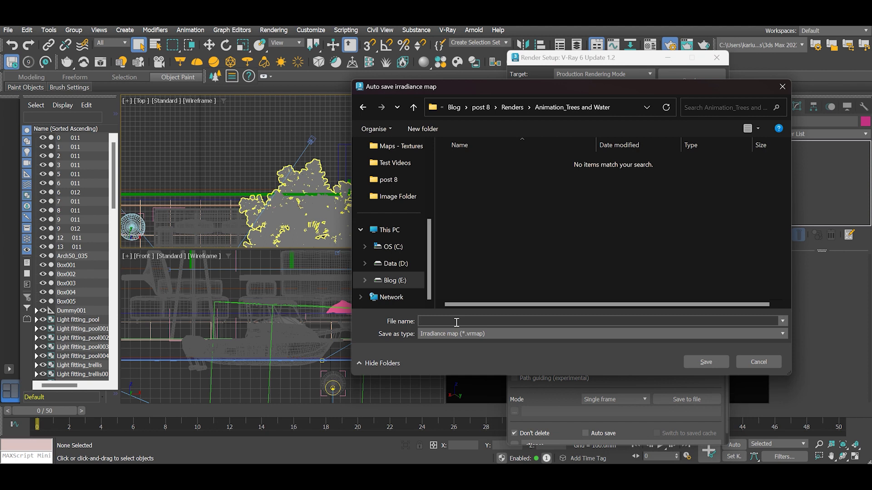
{"action": "type", "text": "Irradiancemap"}
{"action": "left_click", "coordinate": [711, 362]}
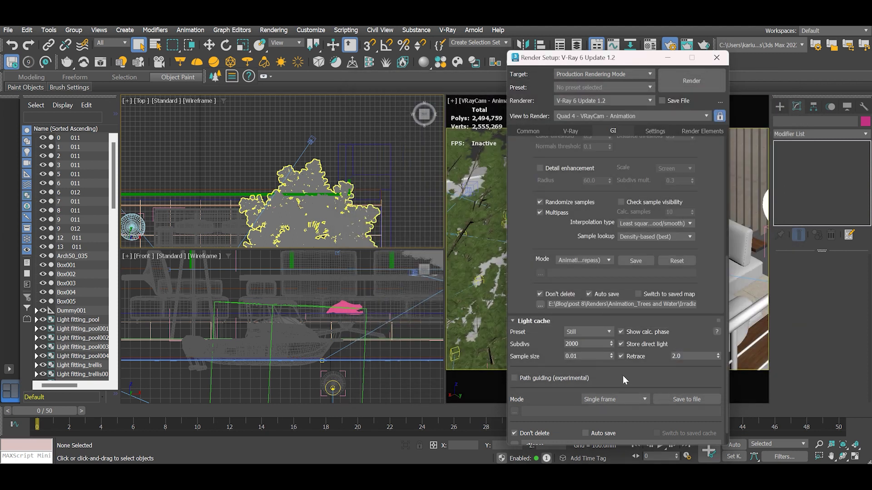
Step: Set the light cache preset to Animation, keep its mode at Single frame and enable its auto save
{"action": "left_click_drag", "start_coordinate": [613, 367], "coordinate": [613, 342]}
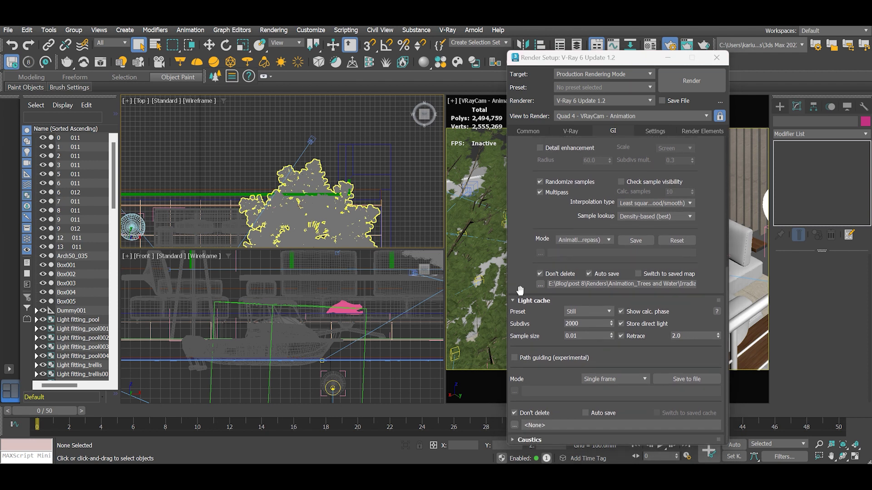
{"action": "left_click", "coordinate": [609, 314]}
{"action": "left_click", "coordinate": [585, 330]}
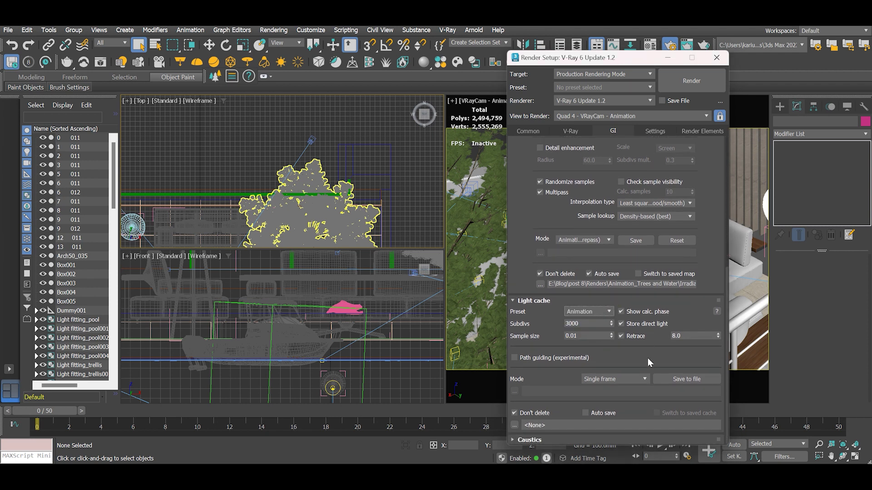
{"action": "left_click", "coordinate": [644, 380]}
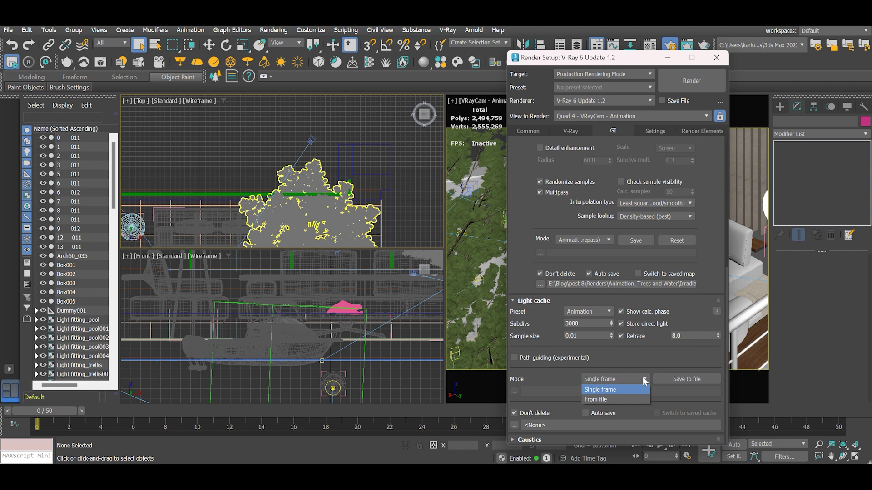
{"action": "left_click", "coordinate": [633, 363]}
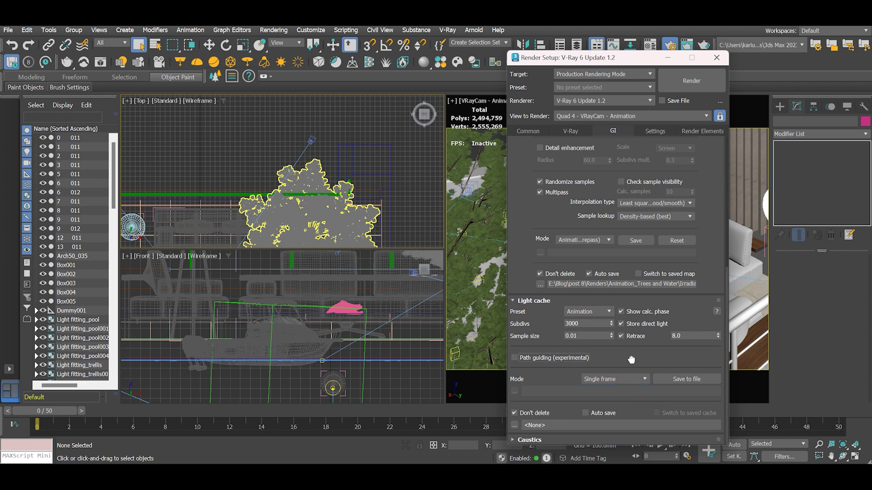
{"action": "left_click", "coordinate": [586, 412]}
Step: Save the light cache to a file named Lightcache in the Animation_Trees and Water folder
{"action": "left_click_drag", "start_coordinate": [619, 58], "coordinate": [583, 48]}
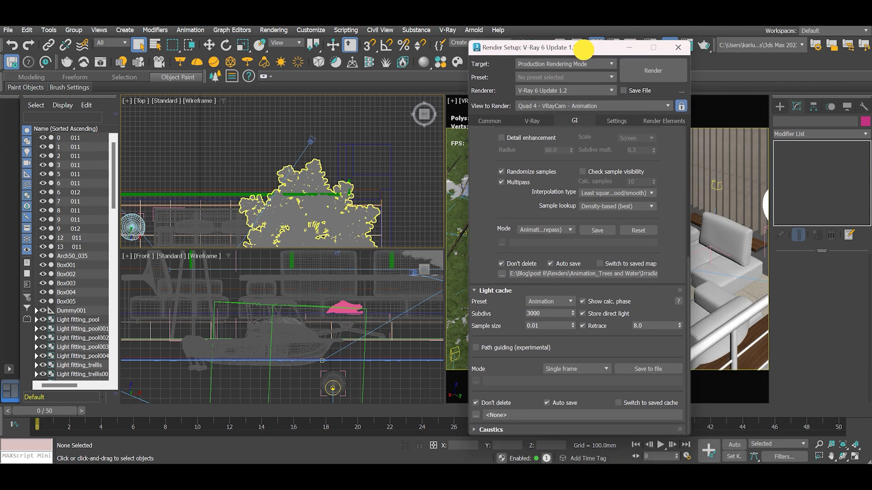
{"action": "left_click", "coordinate": [642, 369]}
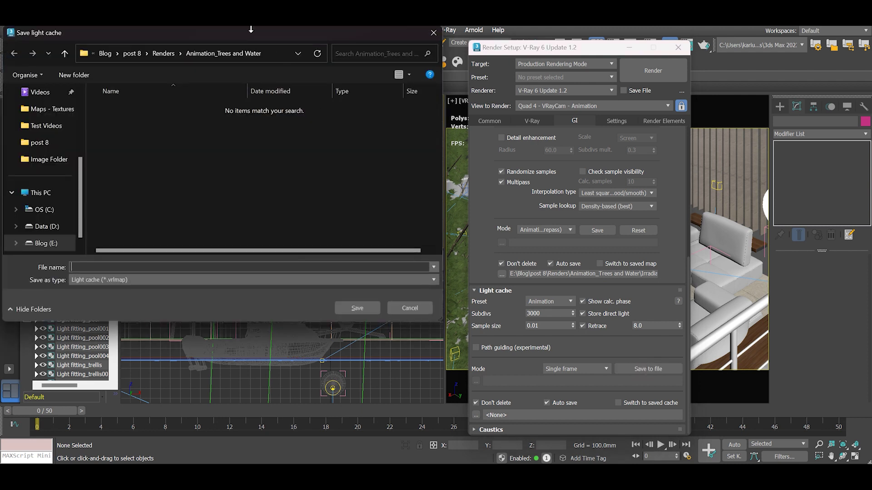
{"action": "left_click_drag", "start_coordinate": [252, 33], "coordinate": [328, 57]}
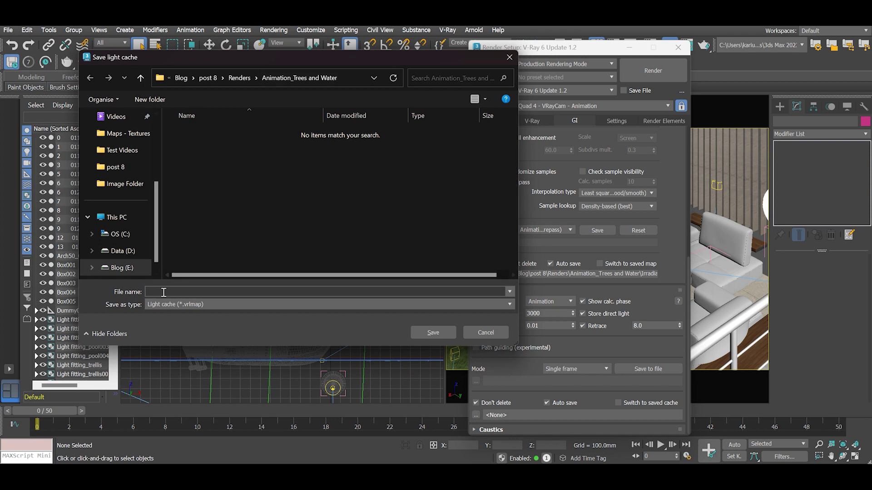
{"action": "type", "text": "Lightcache"}
{"action": "left_click", "coordinate": [433, 333]}
Step: Switch the V-Ray Global switches to Advanced mode and enable Don't render final image
{"action": "scroll", "coordinate": [635, 227], "scroll_direction": "up", "scroll_amount": 3}
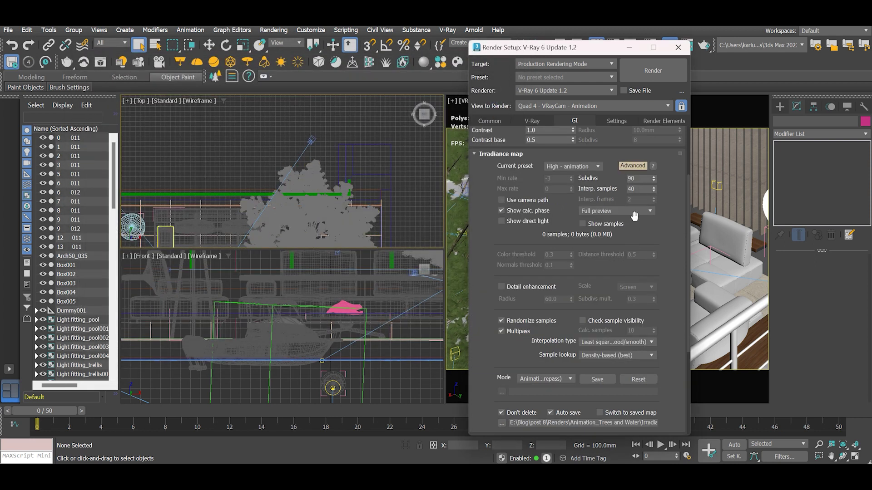
{"action": "left_click_drag", "start_coordinate": [633, 223], "coordinate": [636, 359]}
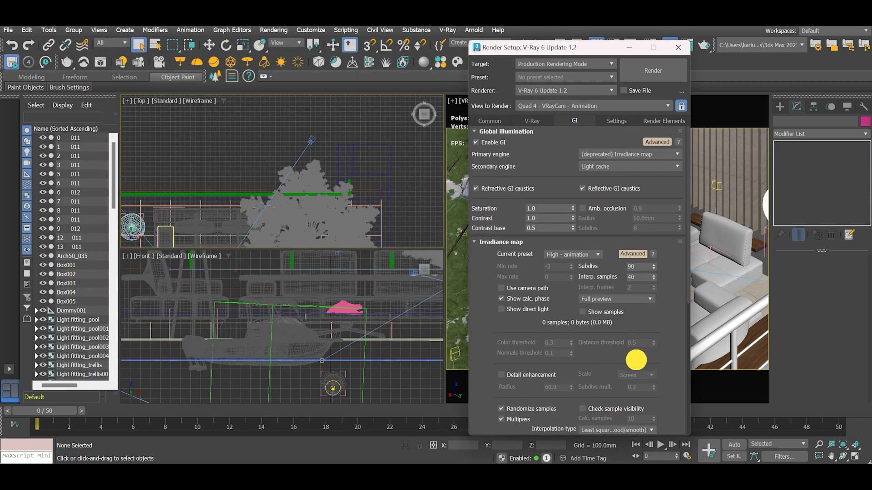
{"action": "left_click", "coordinate": [616, 120]}
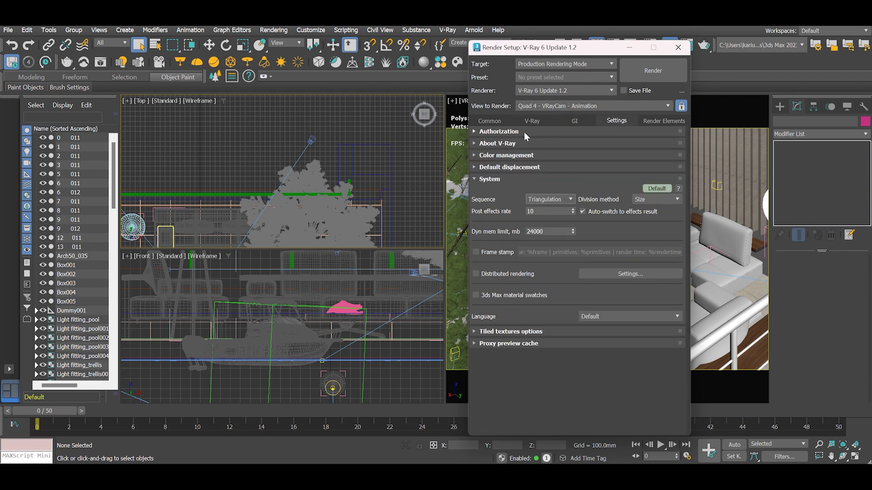
{"action": "left_click", "coordinate": [503, 121]}
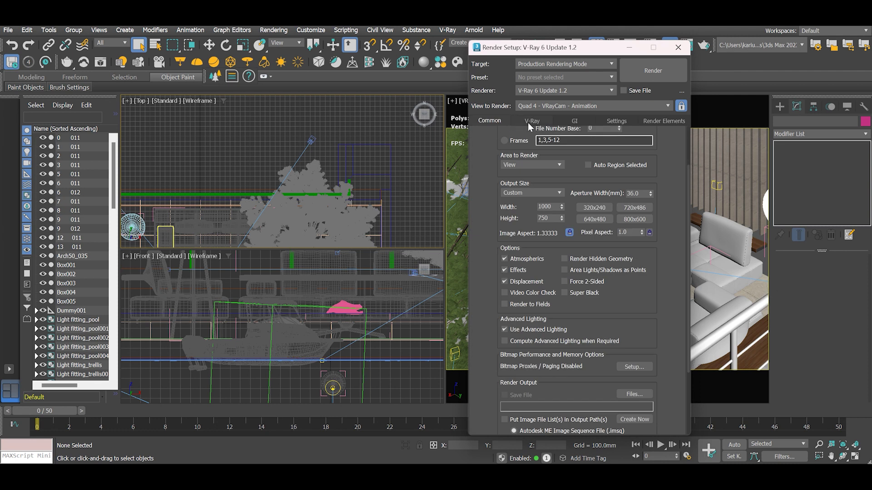
{"action": "left_click", "coordinate": [530, 120]}
{"action": "left_click_drag", "start_coordinate": [627, 215], "coordinate": [632, 395]}
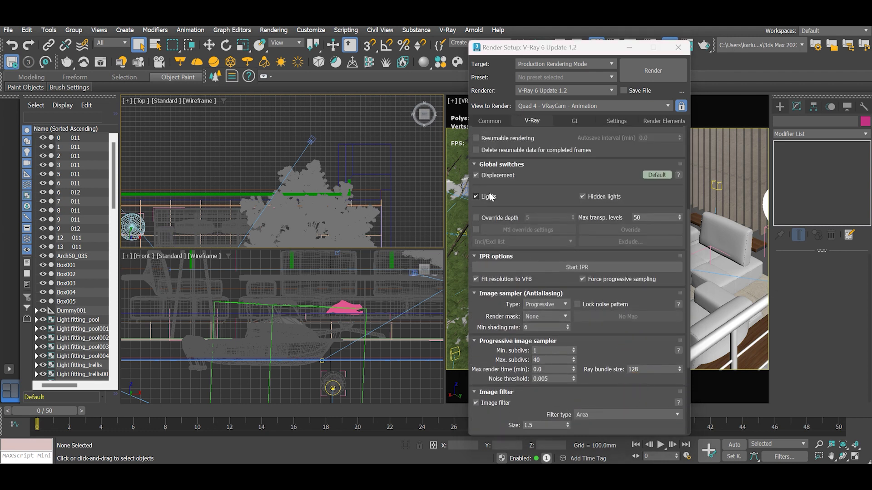
{"action": "left_click", "coordinate": [656, 175]}
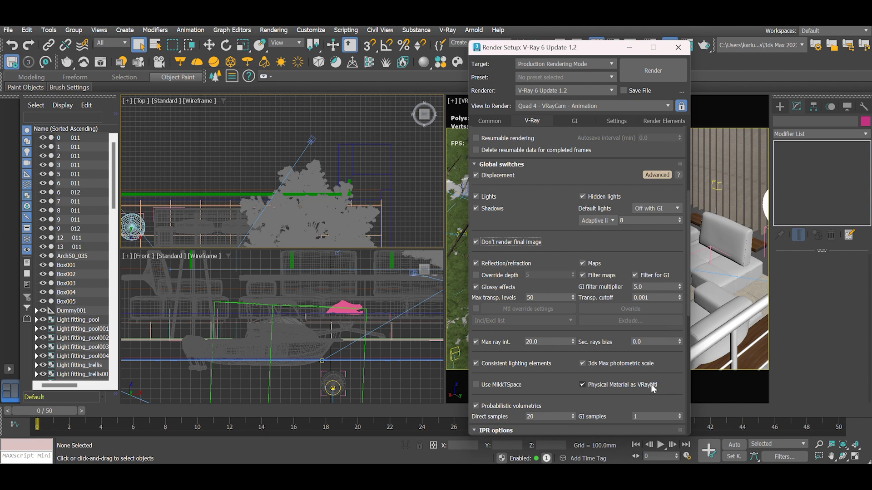
Step: Check the image sampler and frame buffer settings and start rendering the prepass
{"action": "left_click_drag", "start_coordinate": [560, 355], "coordinate": [563, 141]}
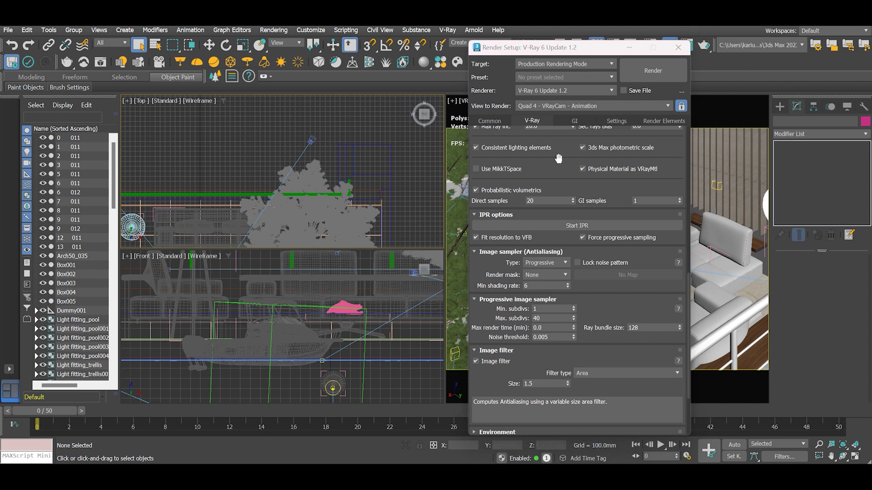
{"action": "left_click_drag", "start_coordinate": [563, 160], "coordinate": [562, 477]}
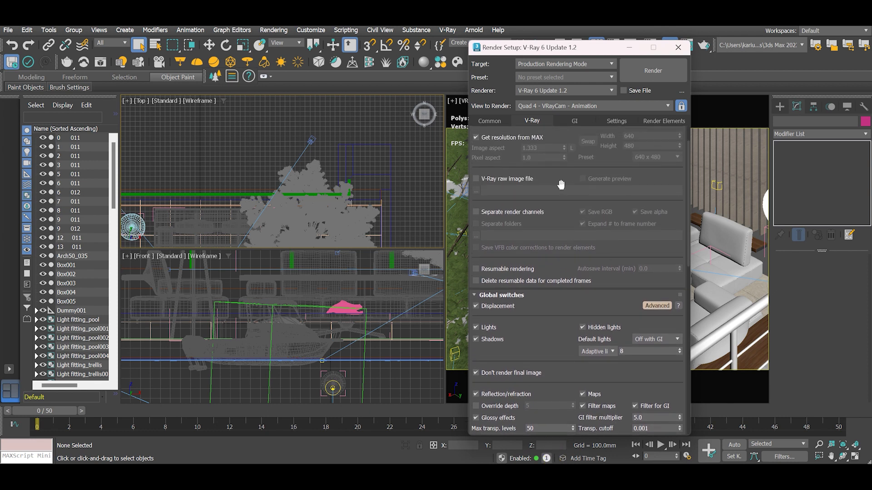
{"action": "left_click_drag", "start_coordinate": [560, 181], "coordinate": [564, 221]}
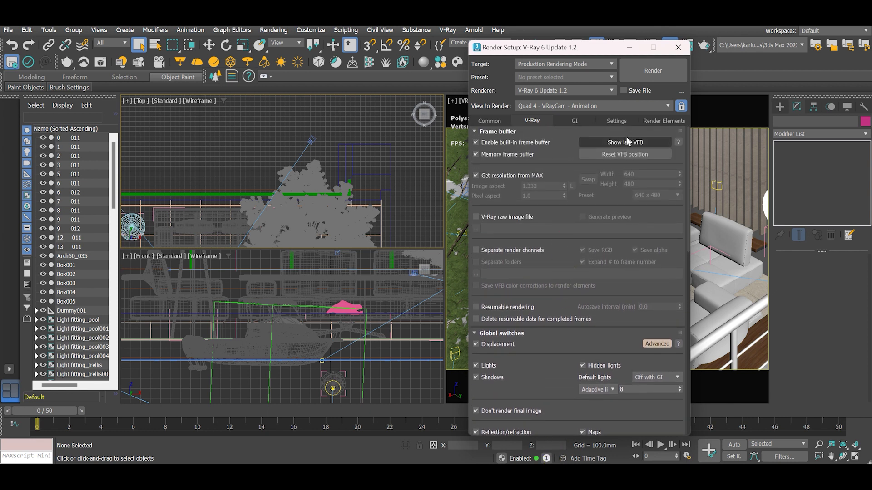
{"action": "left_click", "coordinate": [652, 71]}
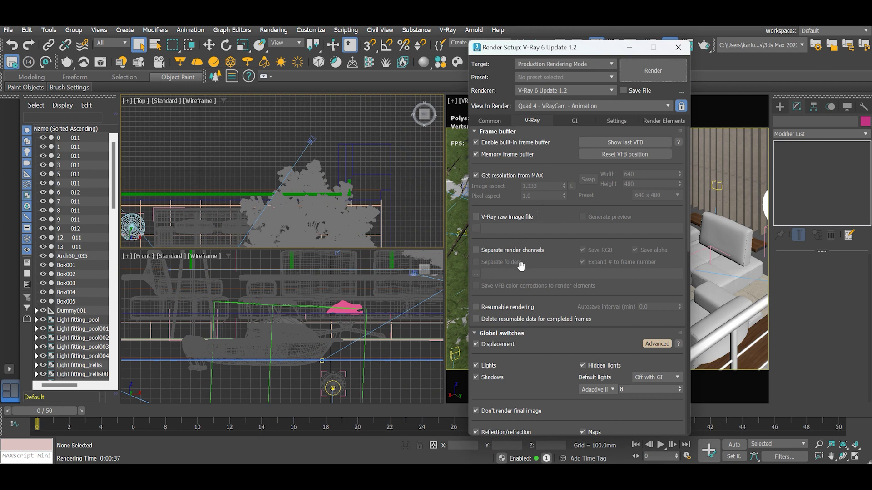
Step: Disable Don't render final image and edit the progressive sampler's noise threshold and maximum subdivisions
{"action": "left_click_drag", "start_coordinate": [521, 267], "coordinate": [520, 157]}
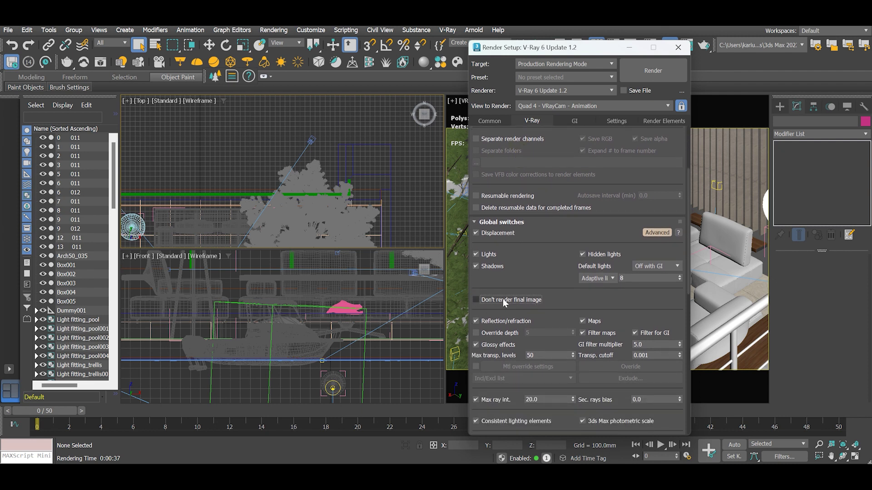
{"action": "left_click_drag", "start_coordinate": [553, 307], "coordinate": [590, 63]}
{"action": "left_click", "coordinate": [554, 370]}
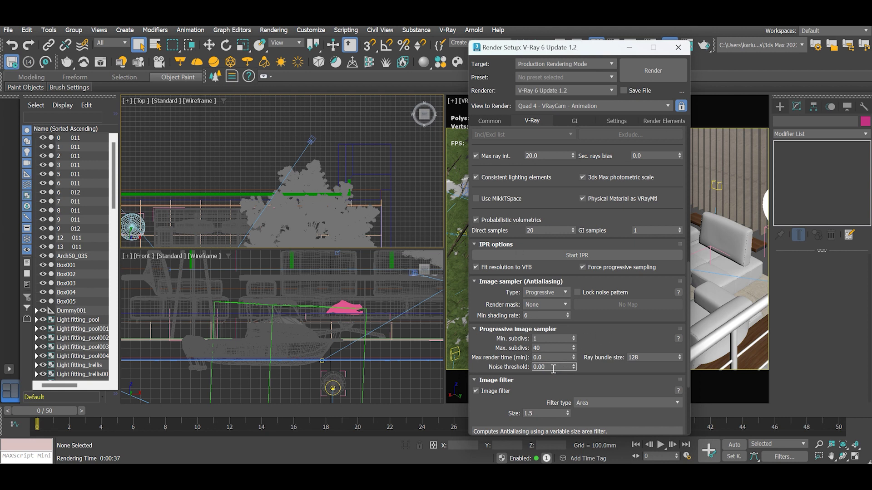
{"action": "double_click", "coordinate": [543, 348]}
Step: Set the irradiance map preset to Low and its interpolation samples to 20
{"action": "left_click", "coordinate": [572, 120]}
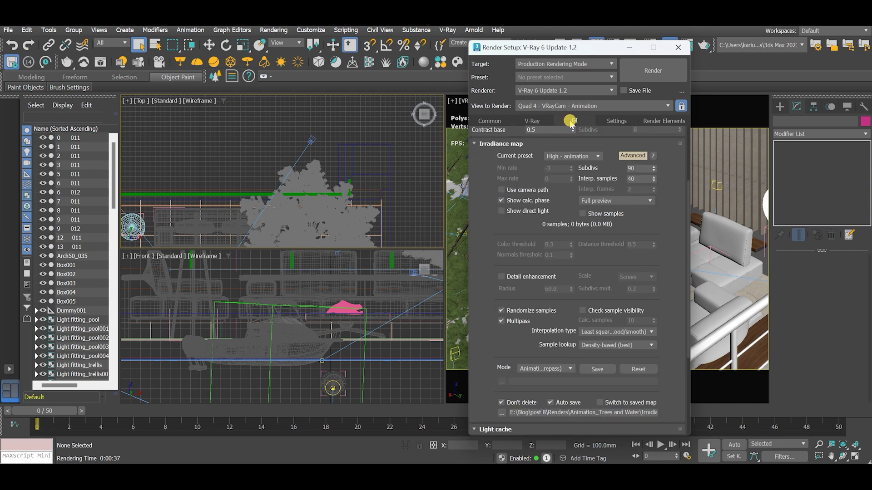
{"action": "left_click", "coordinate": [596, 156]}
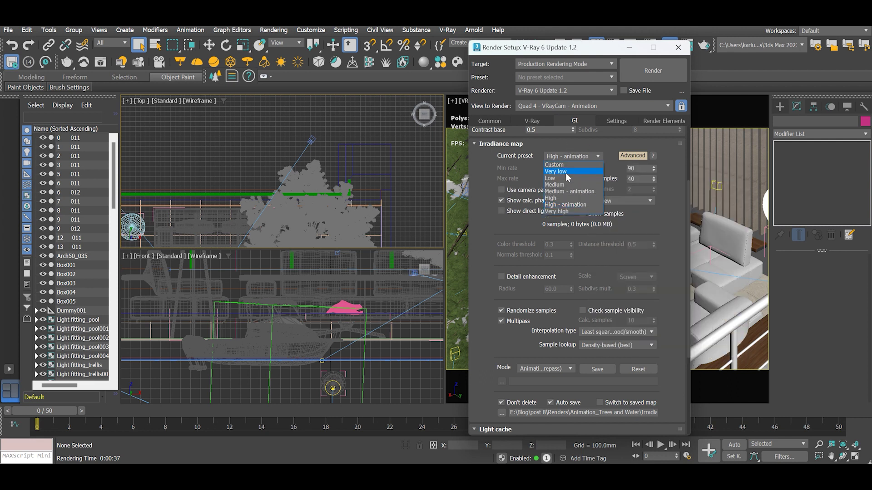
{"action": "left_click", "coordinate": [563, 178]}
{"action": "double_click", "coordinate": [638, 169]}
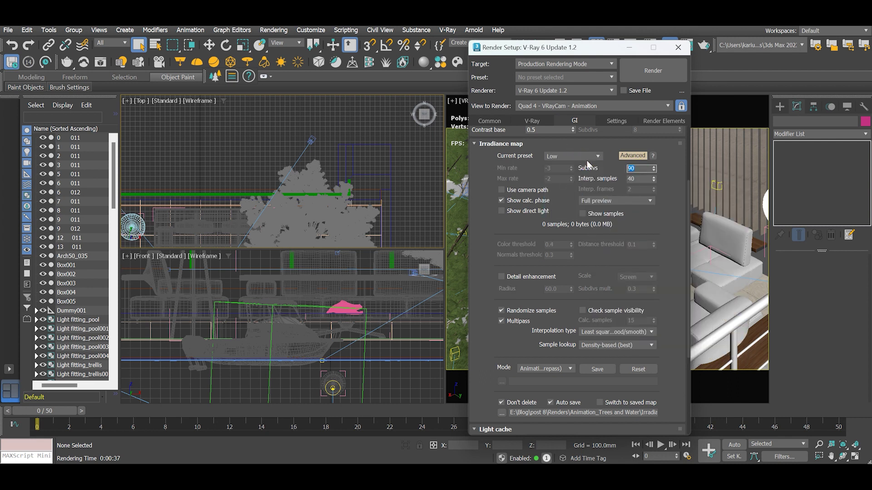
{"action": "key", "text": "Tab"}
{"action": "type", "text": "20"}
{"action": "double_click", "coordinate": [649, 179]}
Step: Set the irradiance map mode to From file, using the saved irradiance map in the Animation_Trees and Water folder
{"action": "left_click_drag", "start_coordinate": [614, 248], "coordinate": [612, 169]}
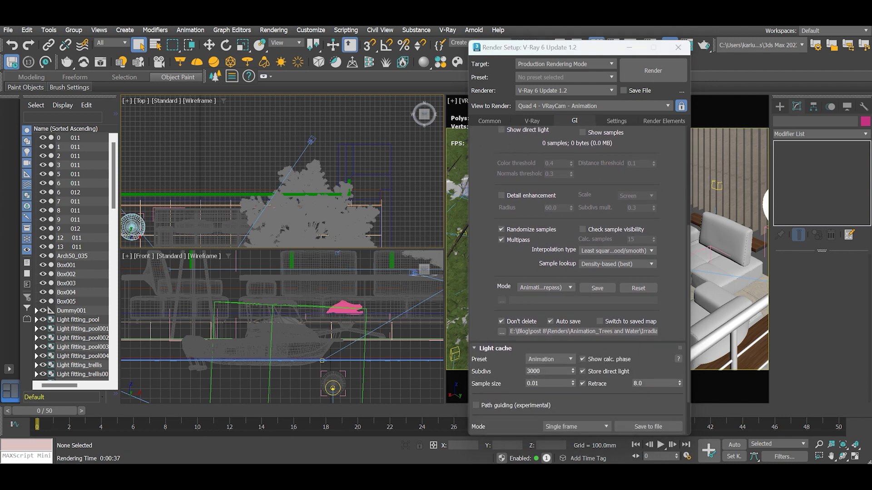
{"action": "scroll", "coordinate": [570, 309], "scroll_direction": "up", "scroll_amount": 2}
{"action": "left_click", "coordinate": [570, 310]}
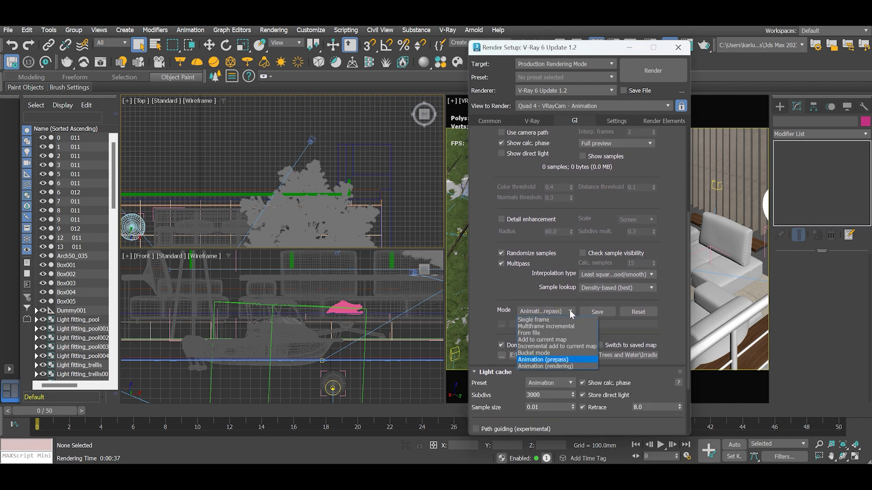
{"action": "left_click", "coordinate": [523, 333]}
Step: Set the light cache preset to Still with 1500 subdivs and load Lightcache.vrlmap in From file mode
{"action": "left_click", "coordinate": [780, 446]}
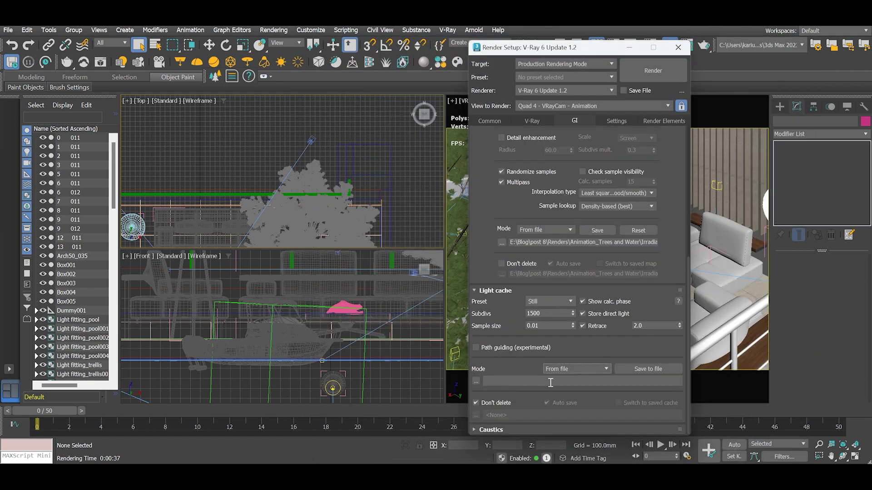
{"action": "left_click", "coordinate": [476, 381]}
{"action": "left_click", "coordinate": [130, 109]}
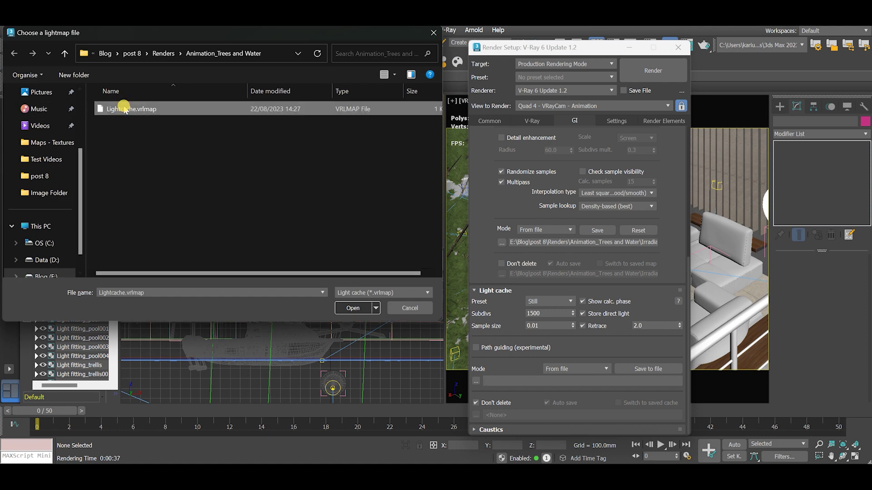
{"action": "left_click", "coordinate": [353, 308]}
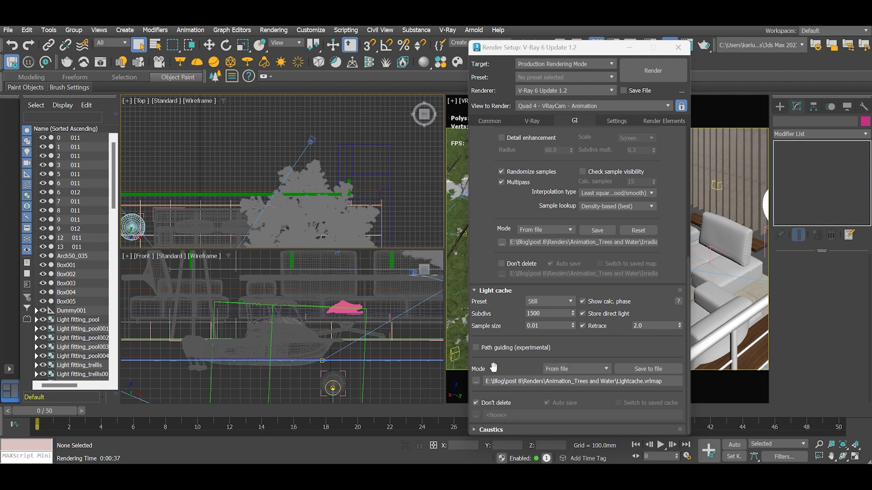
Step: Disable the light cache's Don't delete option and set the render output to a PNG file named Render Output in the Animation Files folder
{"action": "left_click", "coordinate": [477, 402]}
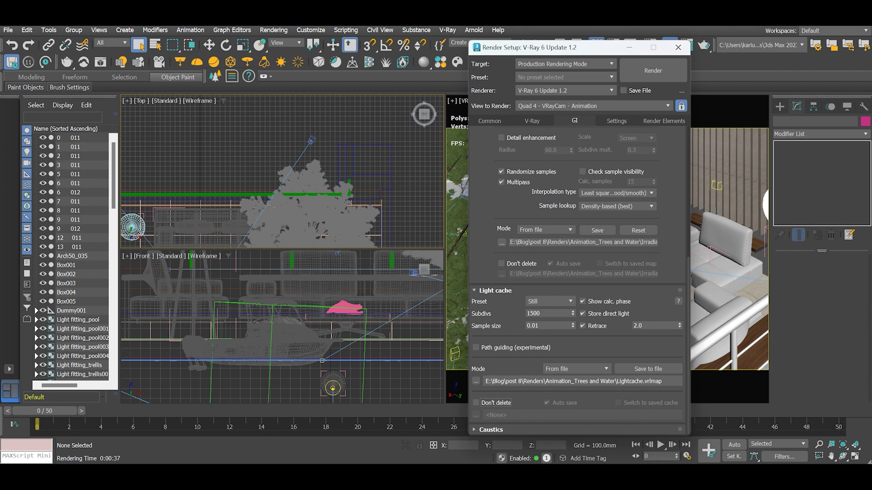
{"action": "left_click", "coordinate": [494, 122]}
{"action": "left_click_drag", "start_coordinate": [631, 330], "coordinate": [635, 181]}
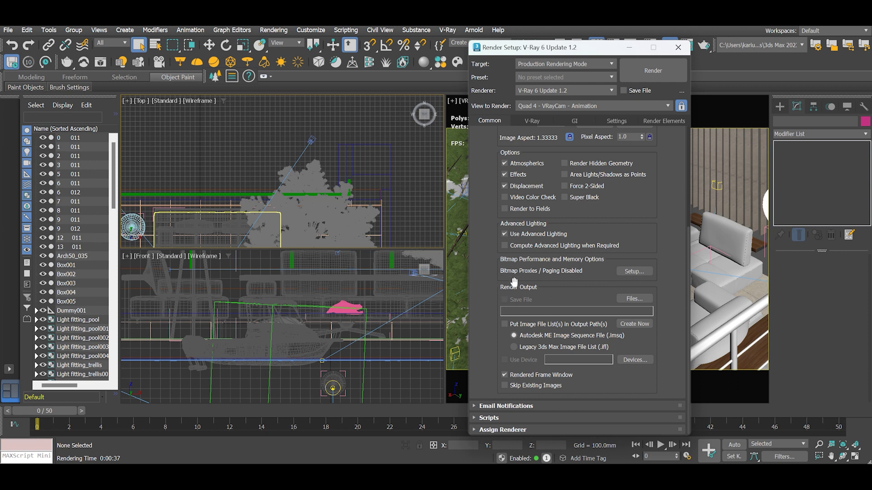
{"action": "left_click", "coordinate": [634, 298]}
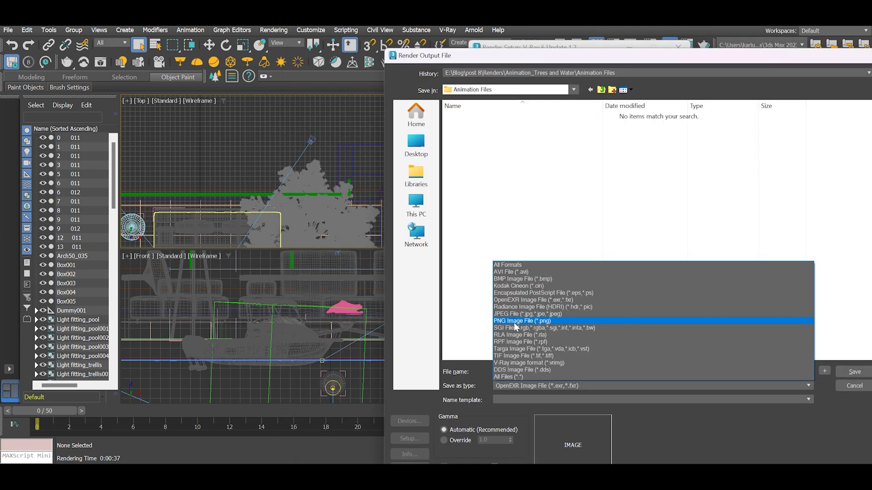
{"action": "left_click", "coordinate": [537, 323]}
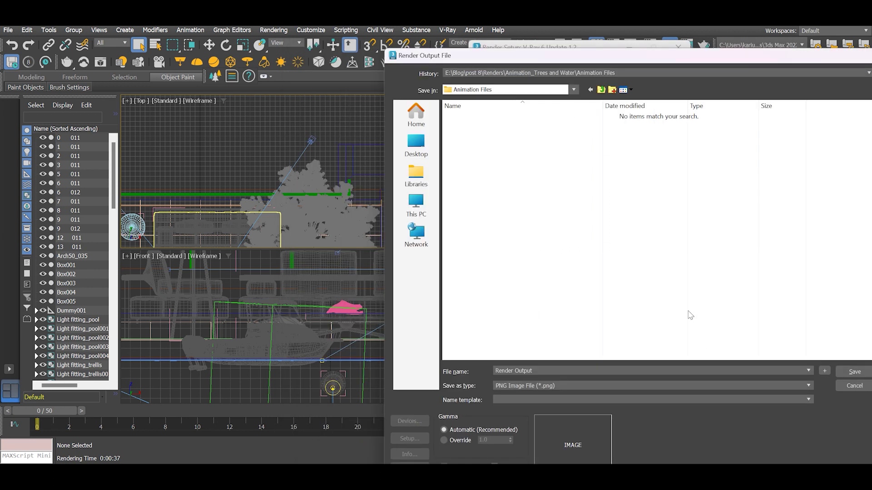
{"action": "left_click", "coordinate": [854, 371]}
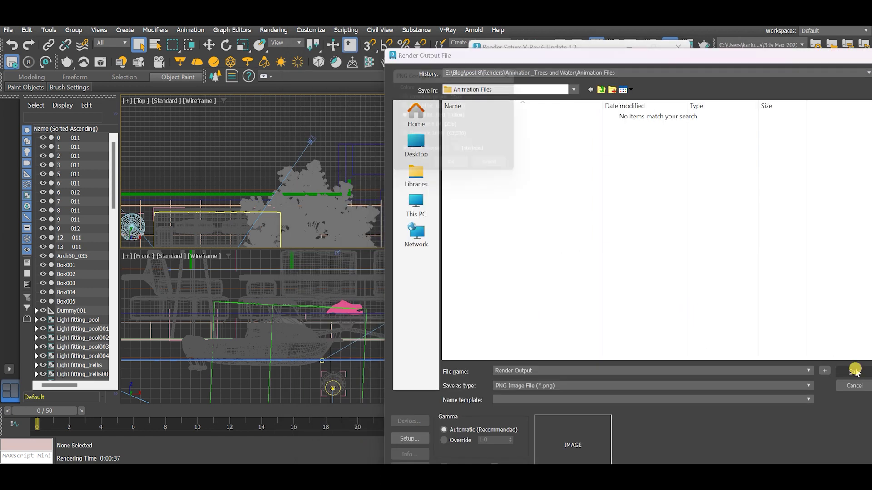
{"action": "left_click", "coordinate": [455, 170]}
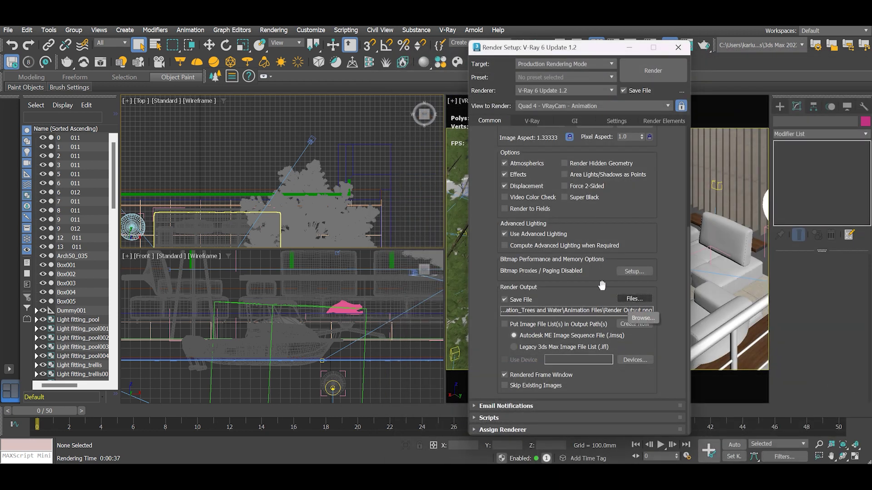
Step: Check the time output and size settings and start rendering the active time segment from the VRayCam - Animation view
{"action": "scroll", "coordinate": [525, 300], "scroll_direction": "up", "scroll_amount": 5}
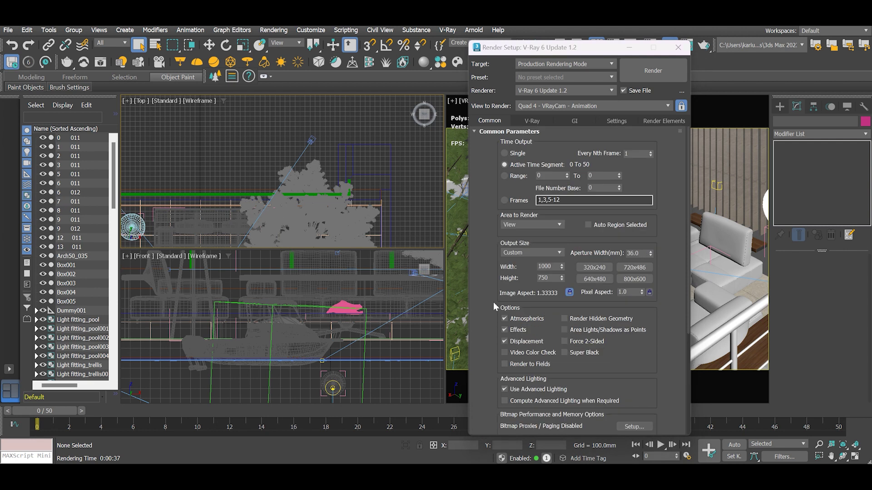
{"action": "mouse_move", "coordinate": [630, 356]}
{"action": "left_mouse_down"}
{"action": "mouse_move", "coordinate": [632, 239]}
{"action": "mouse_move", "coordinate": [642, 356]}
{"action": "left_mouse_up"}
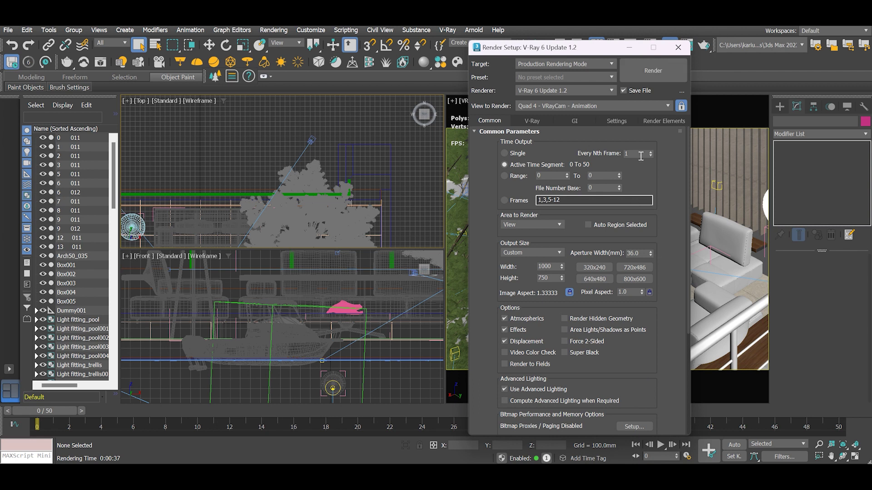
{"action": "left_click", "coordinate": [621, 67]}
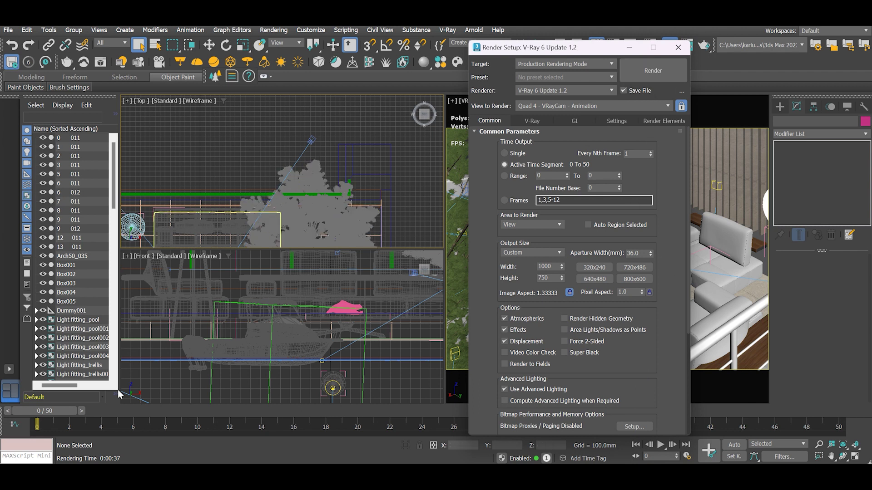